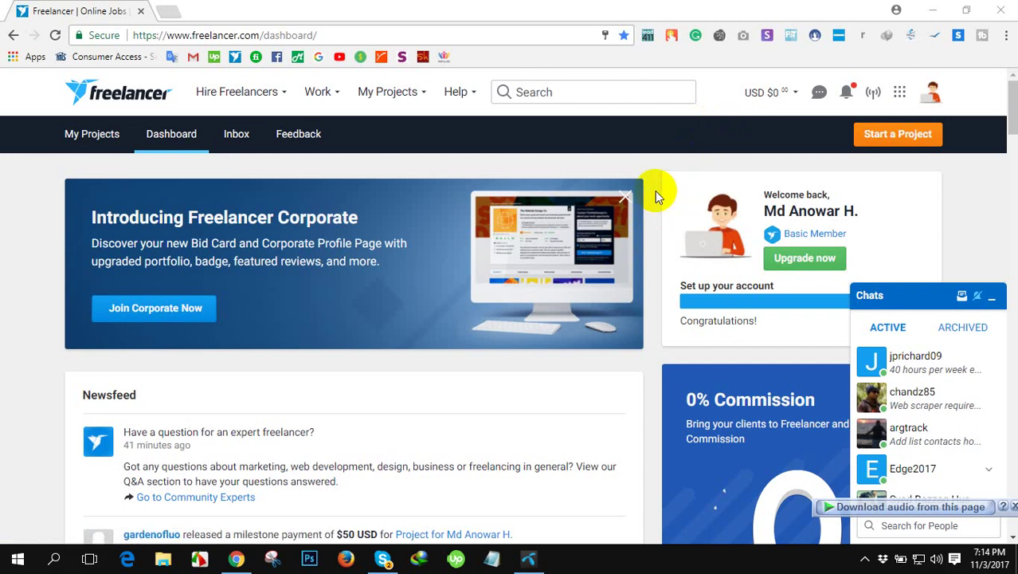
# - Open the podcast research and expert outreach project from the Project Feed
pyautogui.scroll(-1, 655, 190)
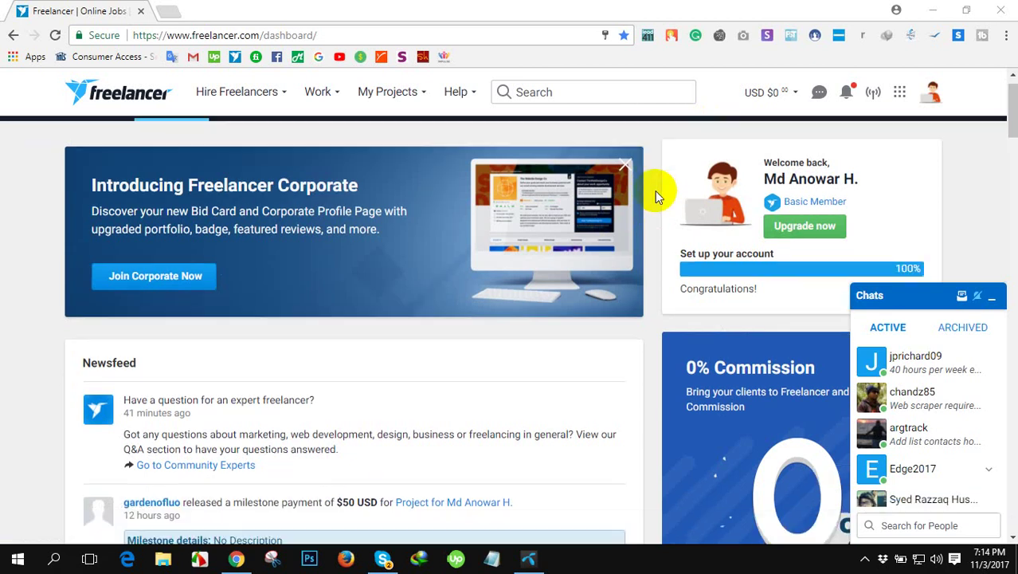
pyautogui.scroll(-1, 654, 190)
pyautogui.scroll(-2, 654, 190)
pyautogui.scroll(-1, 655, 191)
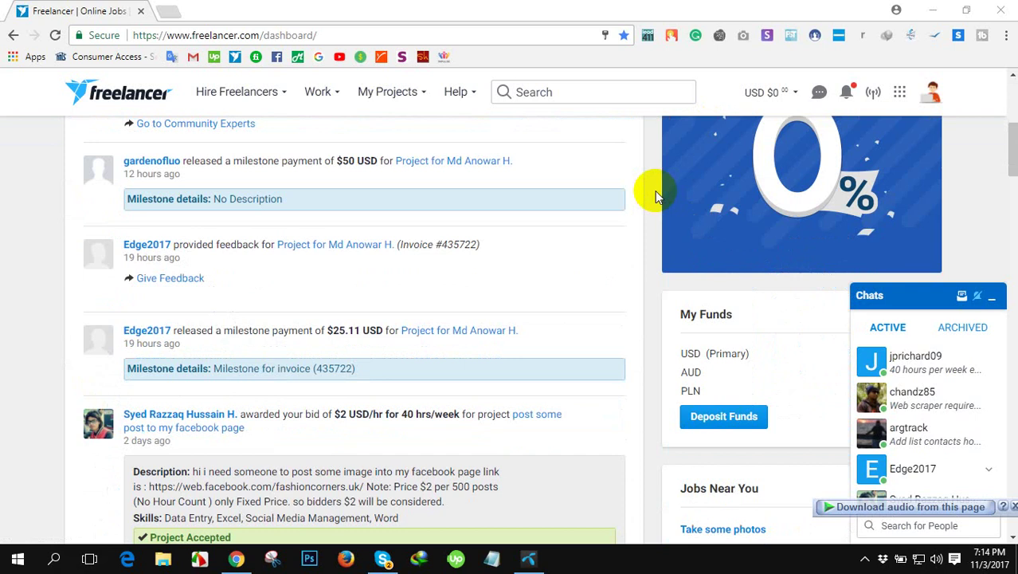
pyautogui.scroll(2, 655, 190)
pyautogui.scroll(3, 654, 190)
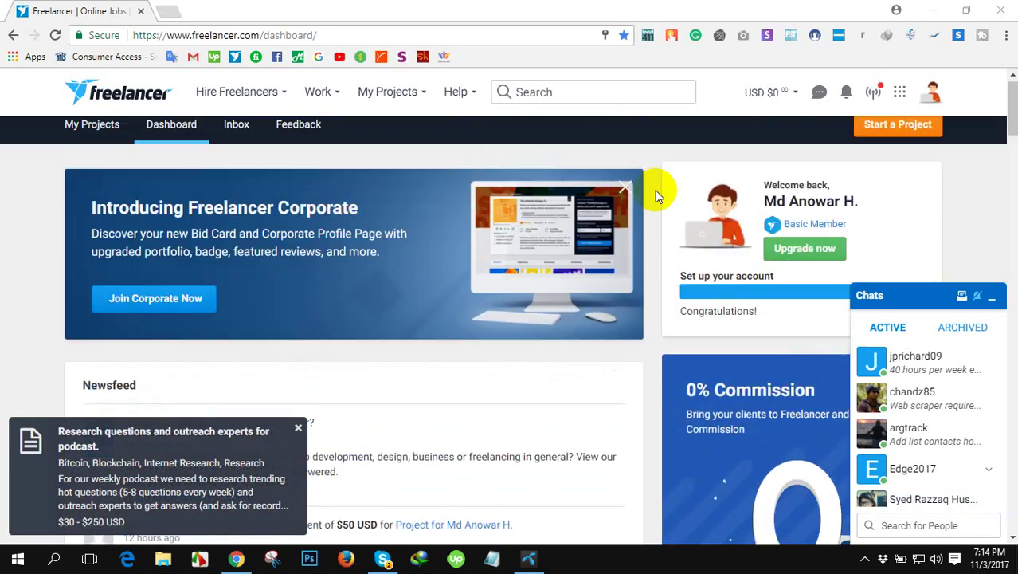
pyautogui.click(874, 92)
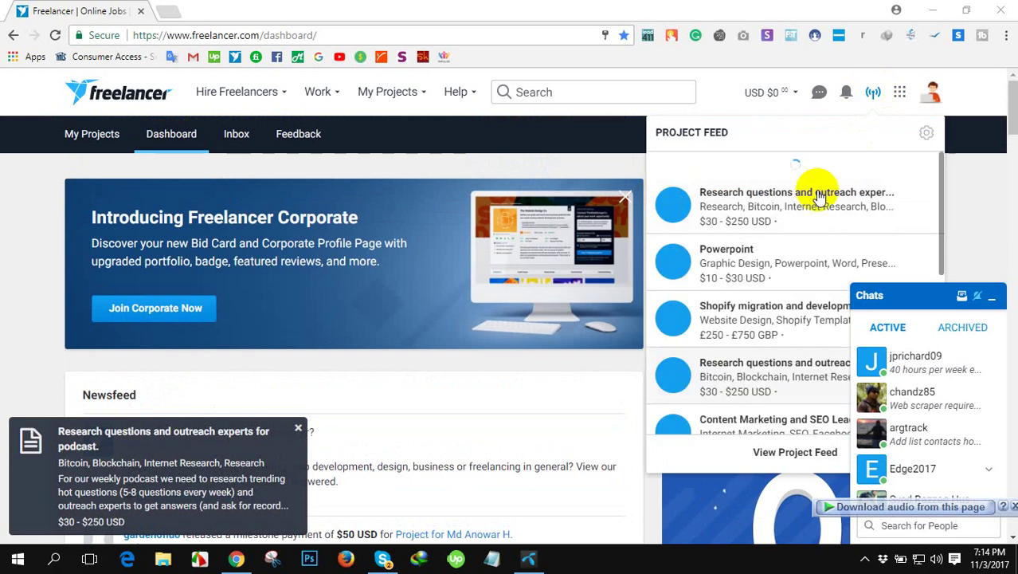
pyautogui.click(752, 209)
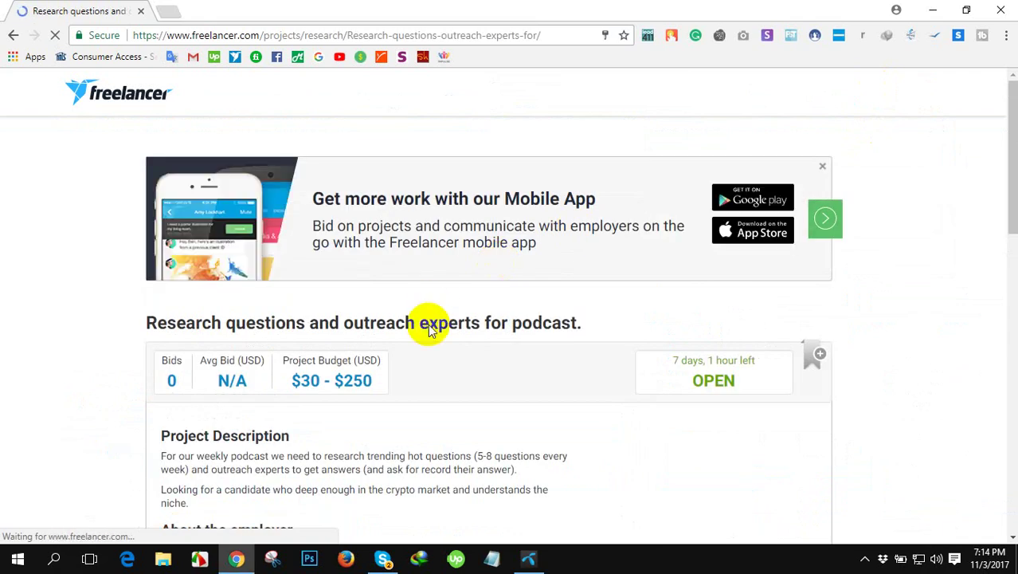
# - Review the project's description, $30–$250 budget and Skills required list
pyautogui.scroll(-2, 433, 353)
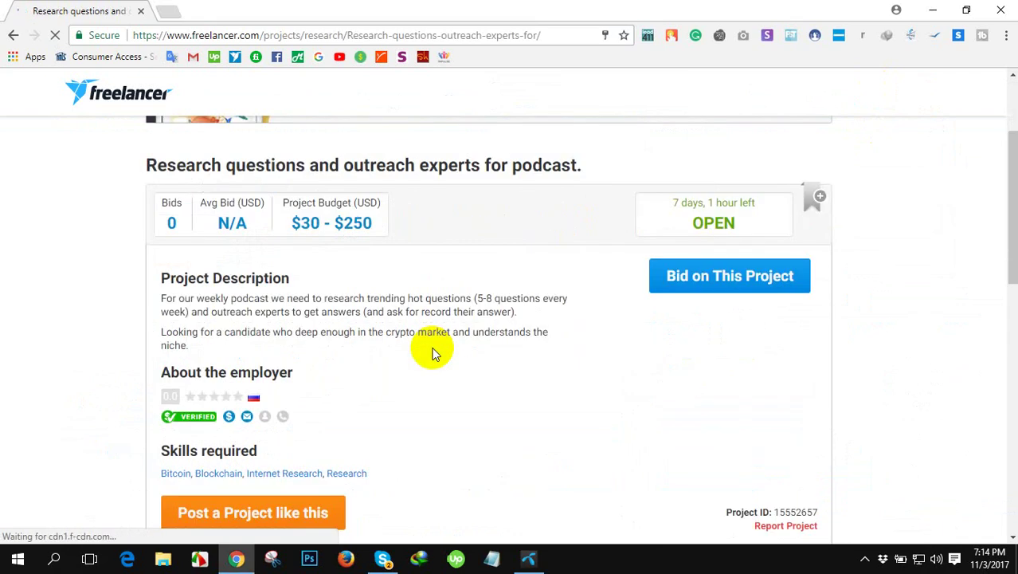
pyautogui.scroll(-1, 358, 311)
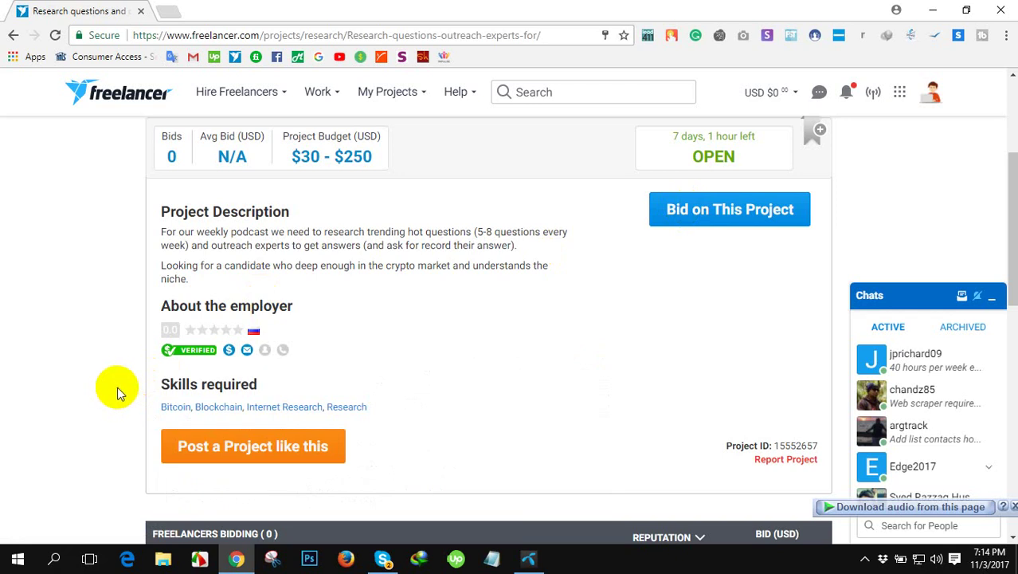
pyautogui.moveTo(149, 391)
pyautogui.mouseDown()
pyautogui.moveTo(207, 379)
pyautogui.moveTo(262, 383)
pyautogui.mouseUp()
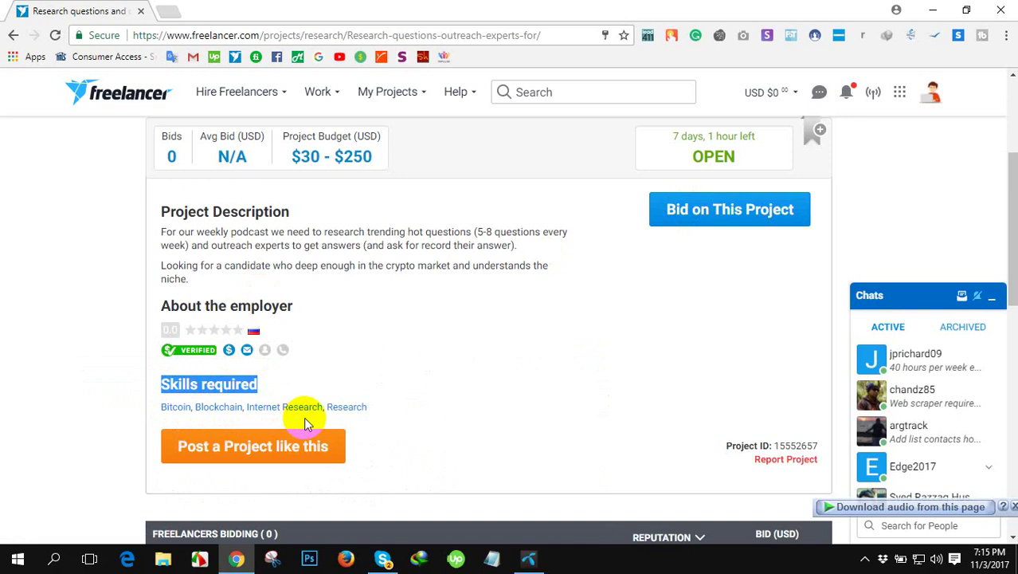
pyautogui.click(415, 349)
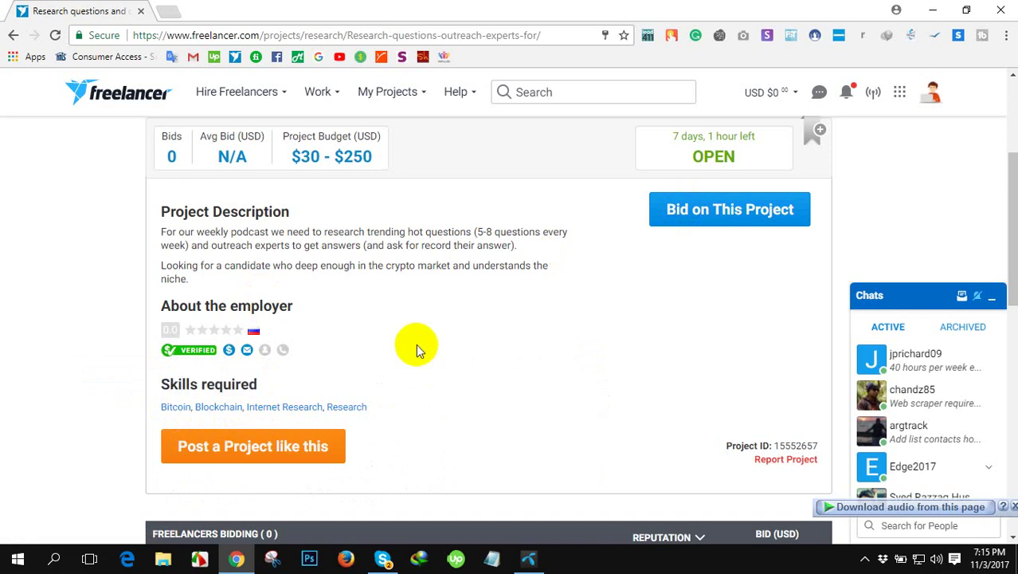
pyautogui.scroll(3, 416, 349)
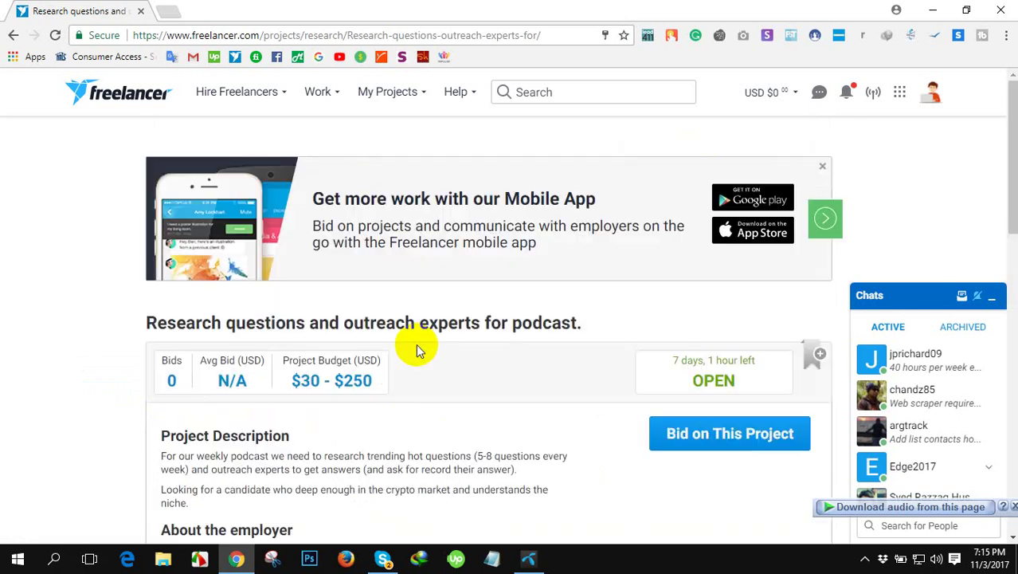
pyautogui.scroll(-3, 415, 349)
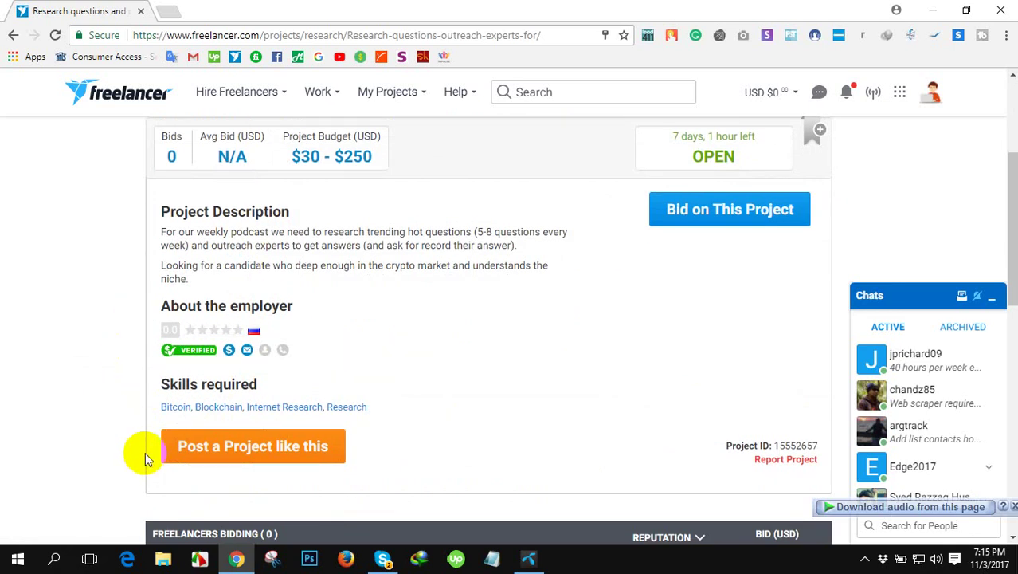
pyautogui.scroll(3, 144, 452)
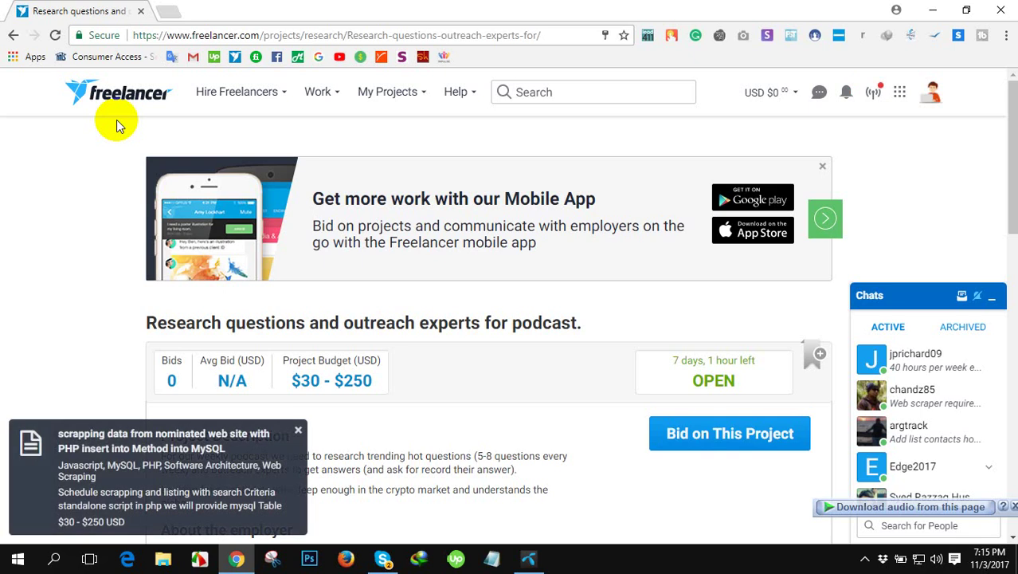
pyautogui.moveTo(321, 91)
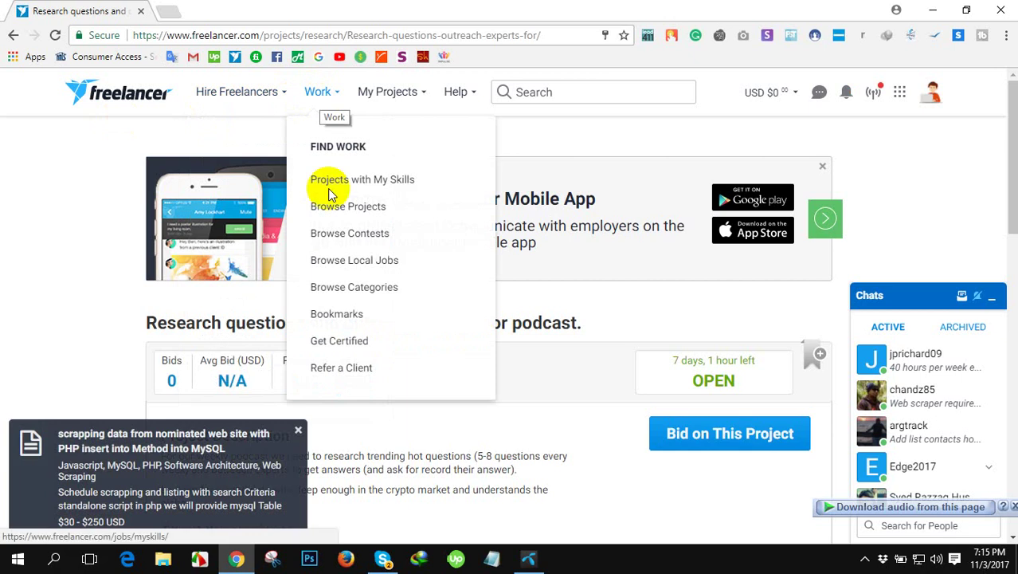
# - Go to the Get Certified page and scroll down to Search Skill Tests
pyautogui.click(334, 343)
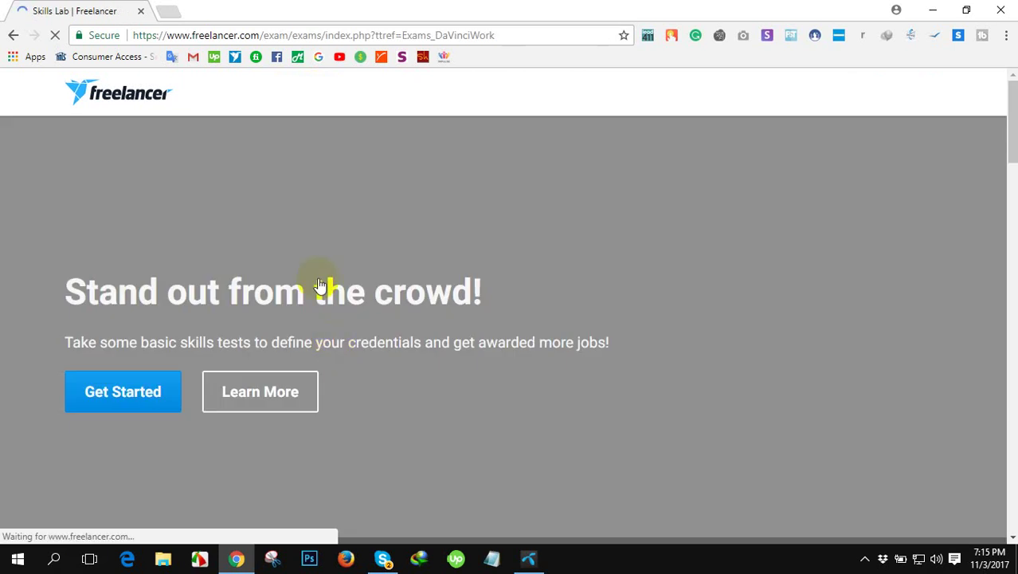
pyautogui.scroll(-1, 80, 216)
pyautogui.scroll(-2, 39, 223)
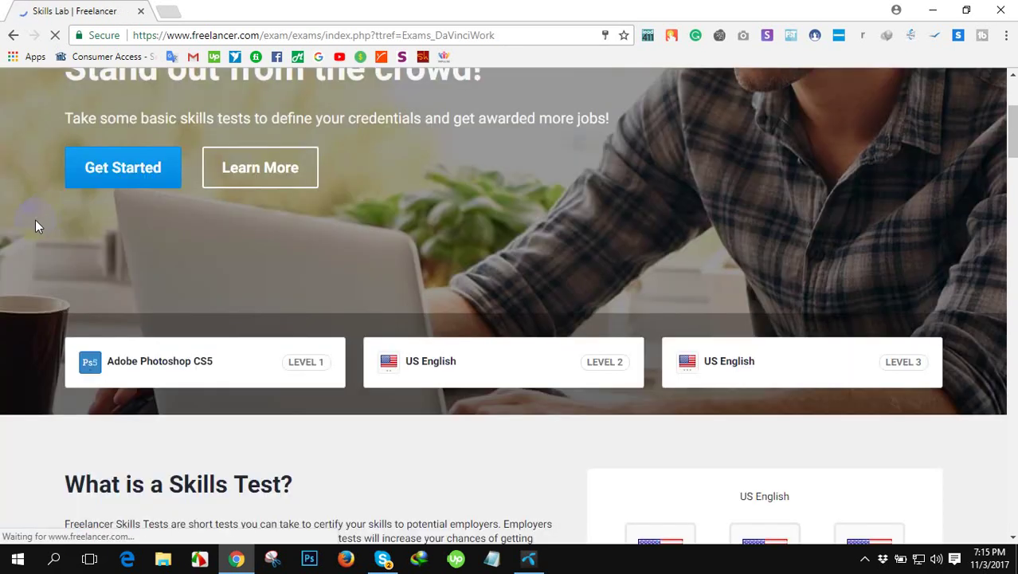
pyautogui.scroll(-2, 35, 220)
pyautogui.scroll(-2, 360, 316)
pyautogui.scroll(-3, 369, 294)
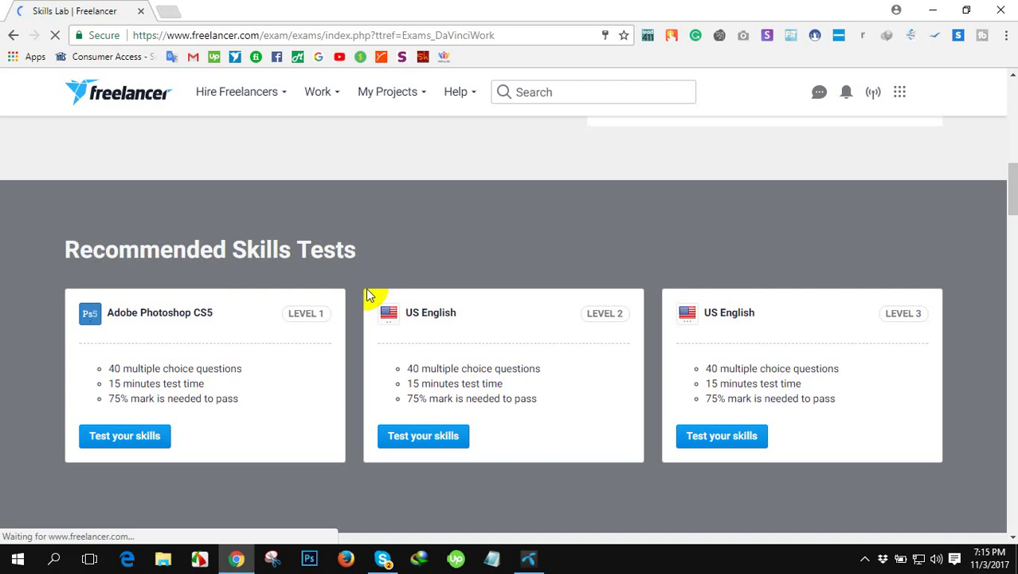
pyautogui.scroll(-2, 352, 284)
pyautogui.scroll(-2, 352, 283)
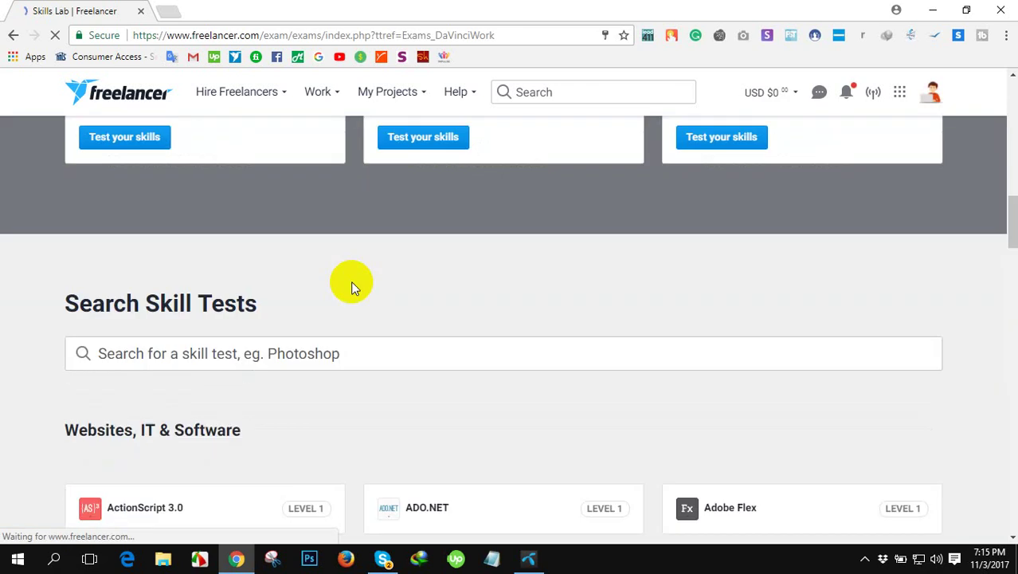
pyautogui.scroll(-2, 318, 310)
# - Search the skill tests for 'US engli' to list US English Level 1 and Level 2
pyautogui.click(164, 205)
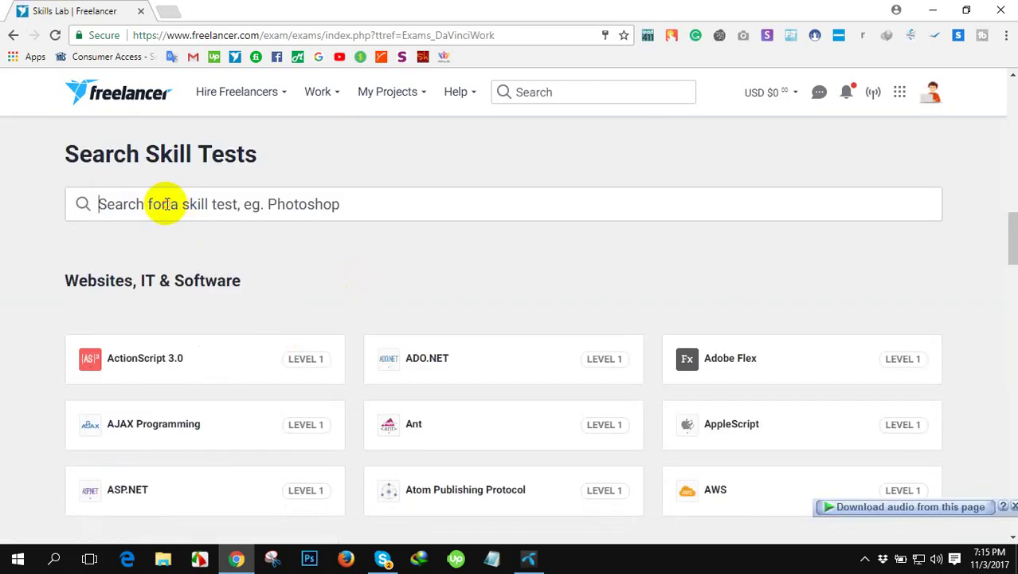
pyautogui.write('U')
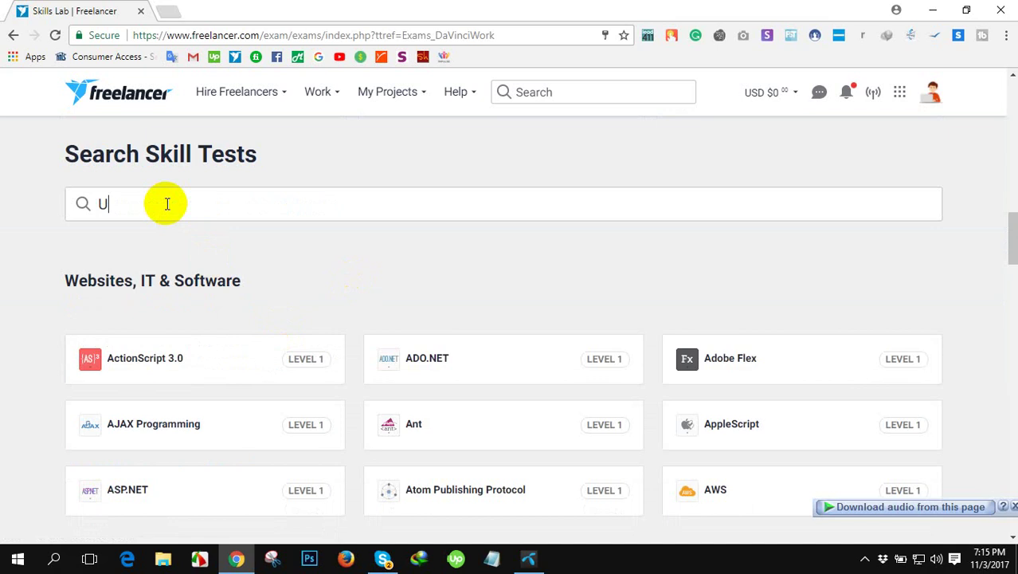
pyautogui.write('S enlis')
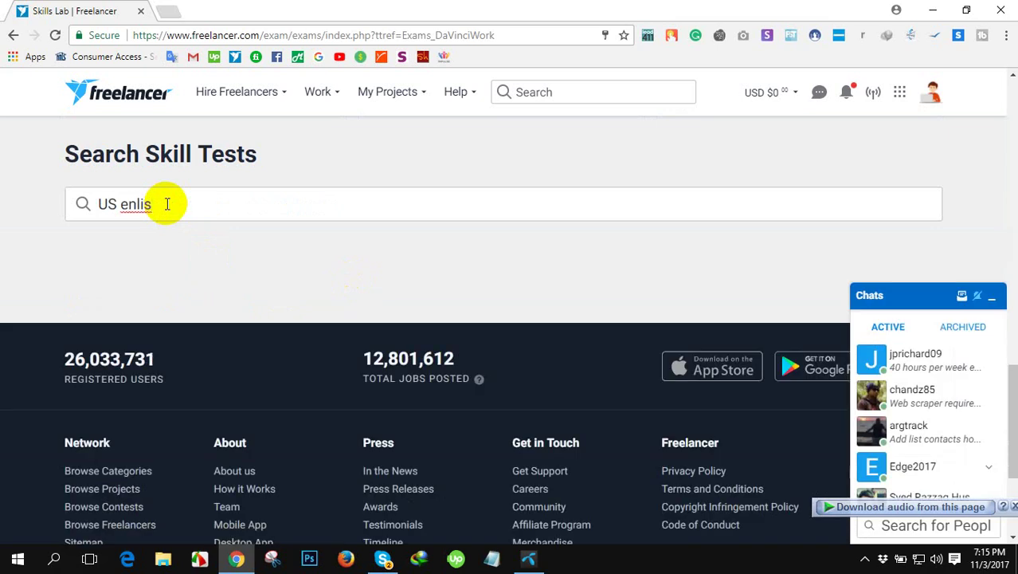
pyautogui.press('BackSpace')
pyautogui.write('g')
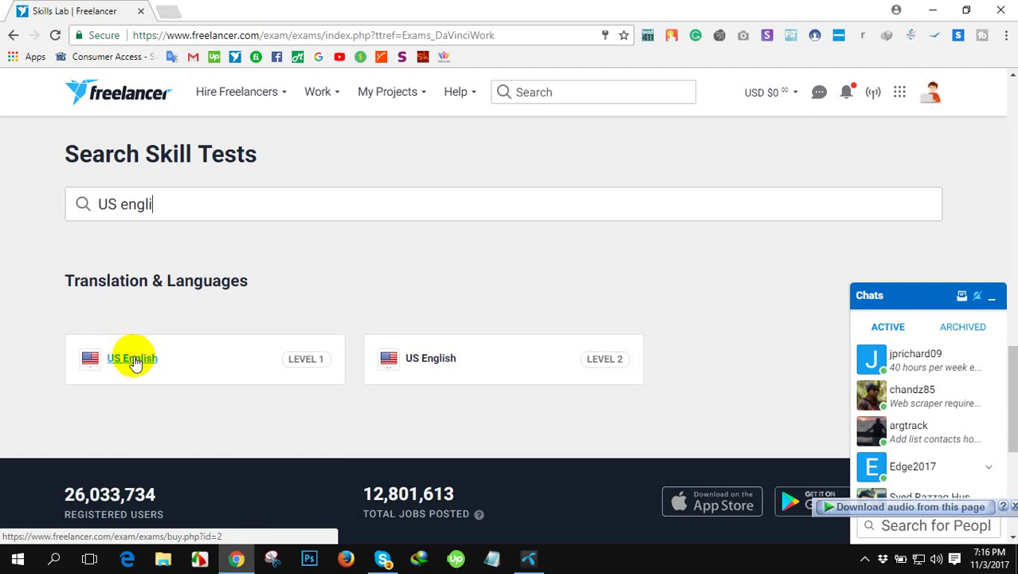
pyautogui.click(135, 362)
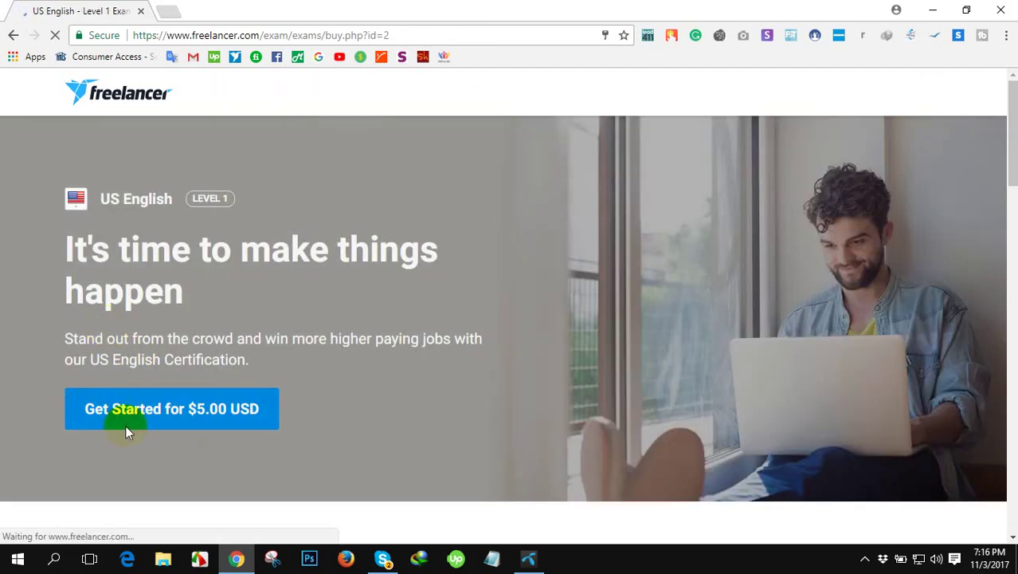
pyautogui.click(77, 416)
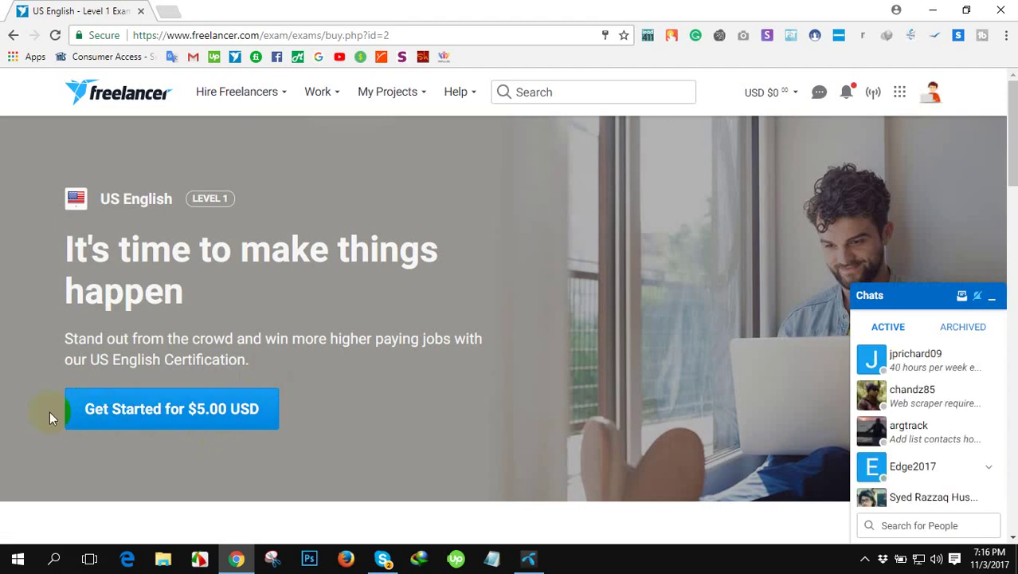
pyautogui.click(272, 411)
pyautogui.scroll(-4, 371, 310)
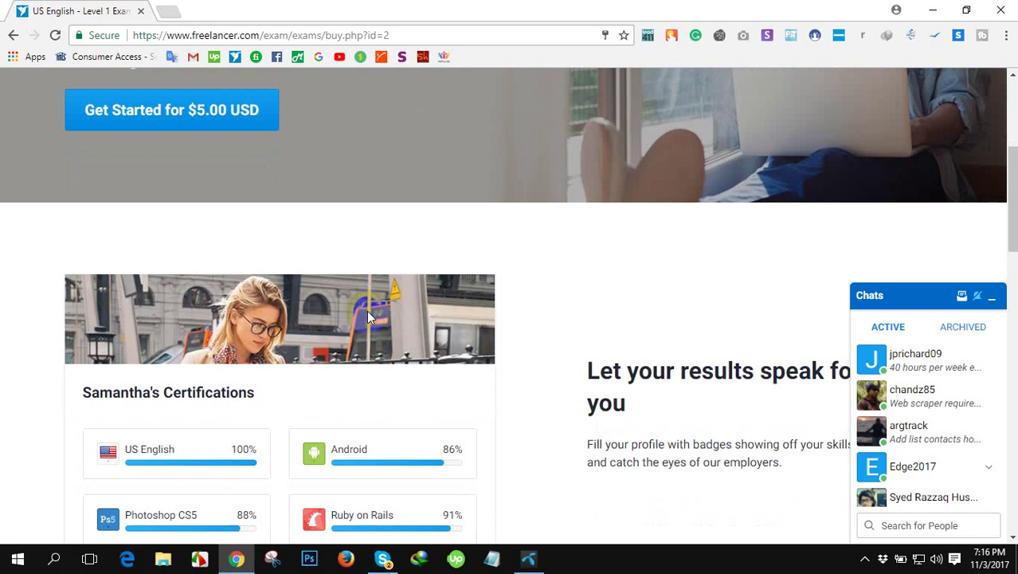
pyautogui.scroll(-1, 368, 316)
pyautogui.scroll(5, 367, 316)
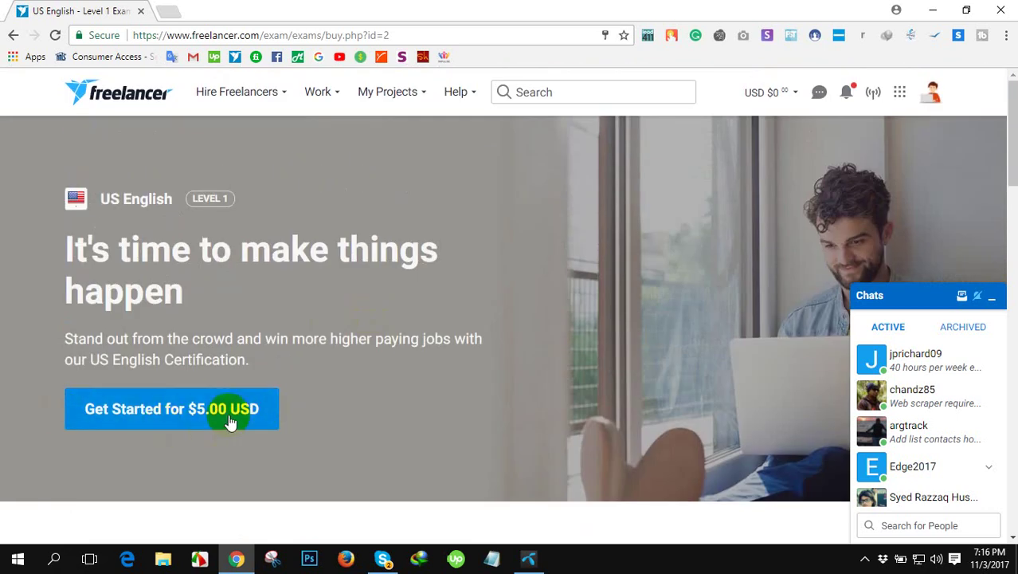
pyautogui.click(192, 418)
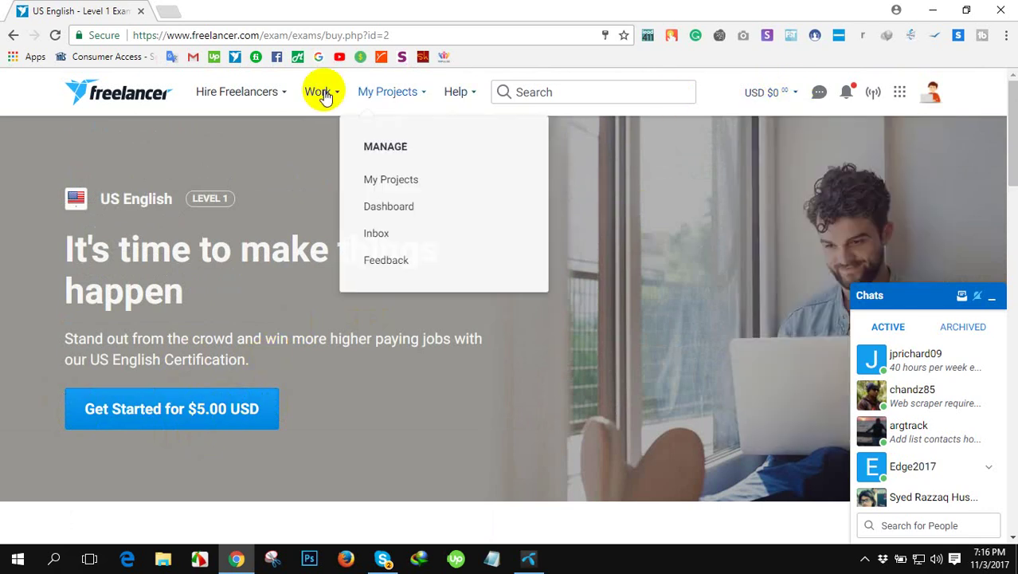
pyautogui.moveTo(769, 92)
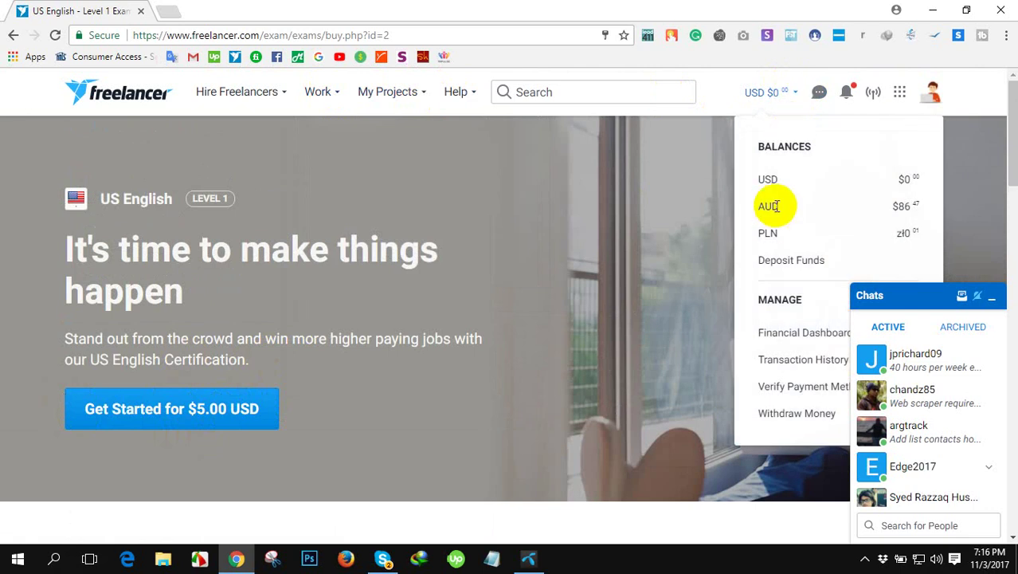
pyautogui.doubleClick(902, 205)
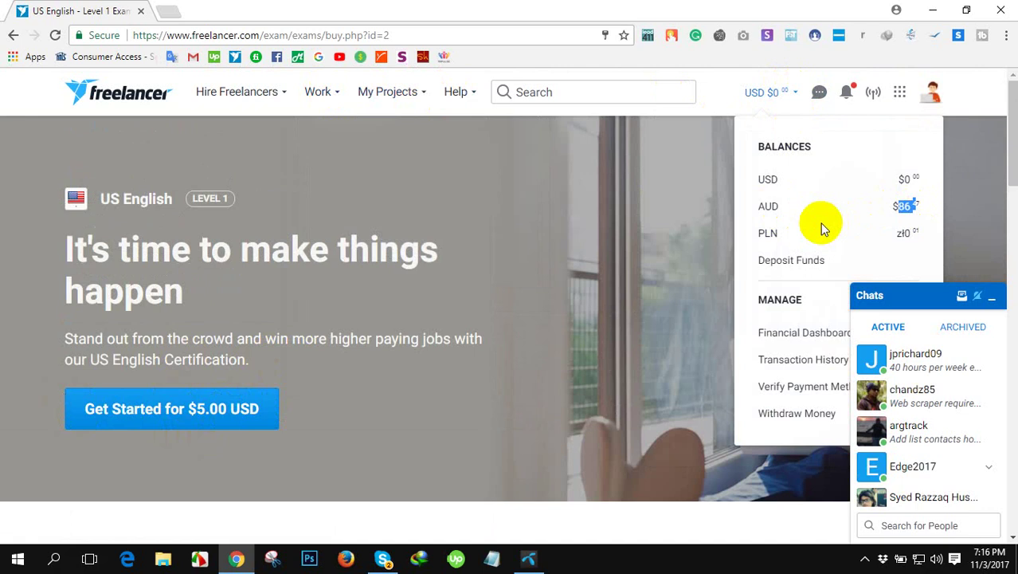
pyautogui.click(713, 93)
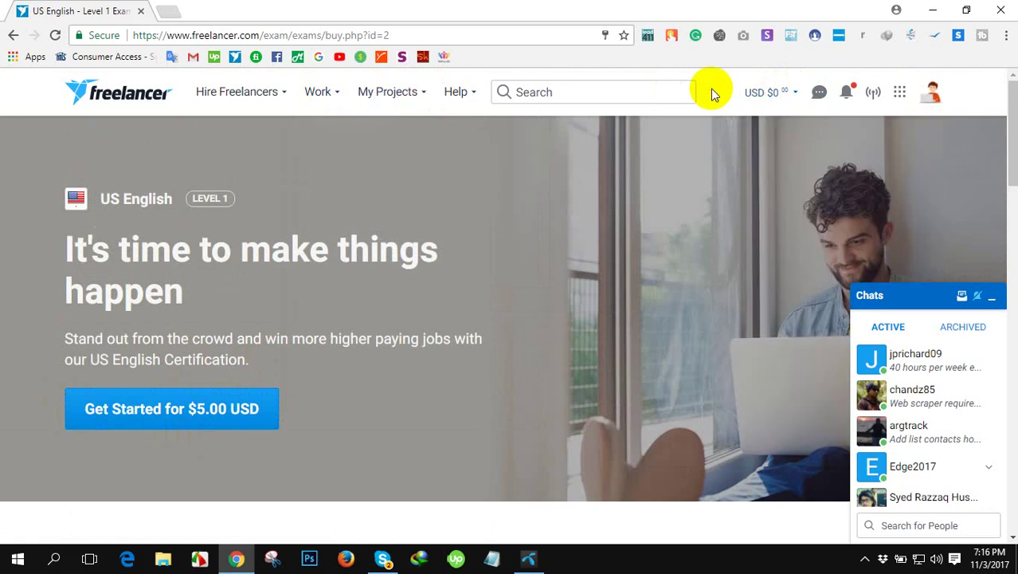
pyautogui.scroll(-4, 290, 288)
pyautogui.scroll(-3, 284, 290)
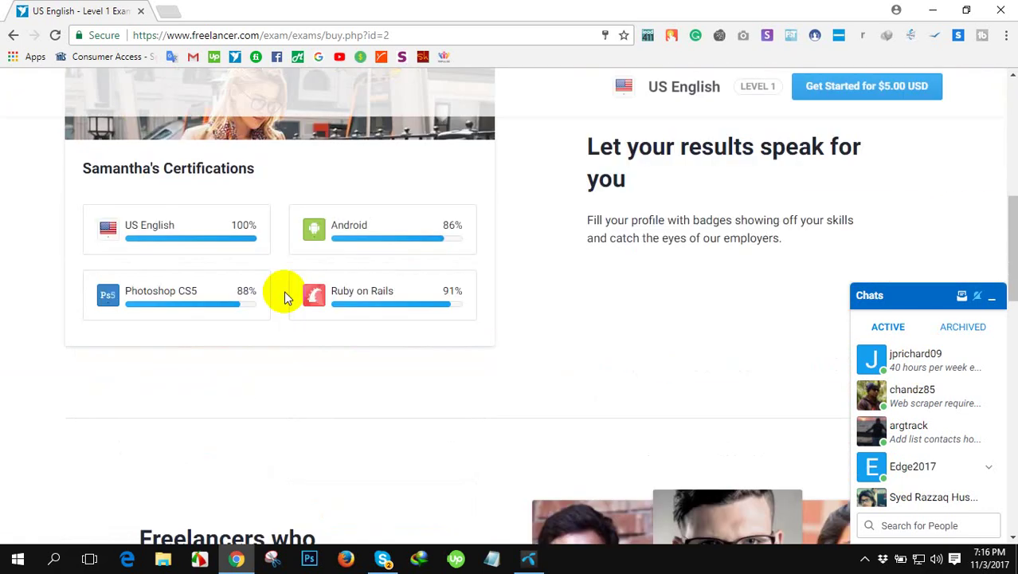
pyautogui.scroll(-4, 284, 291)
pyautogui.scroll(4, 281, 288)
pyautogui.scroll(5, 239, 303)
pyautogui.scroll(2, 203, 315)
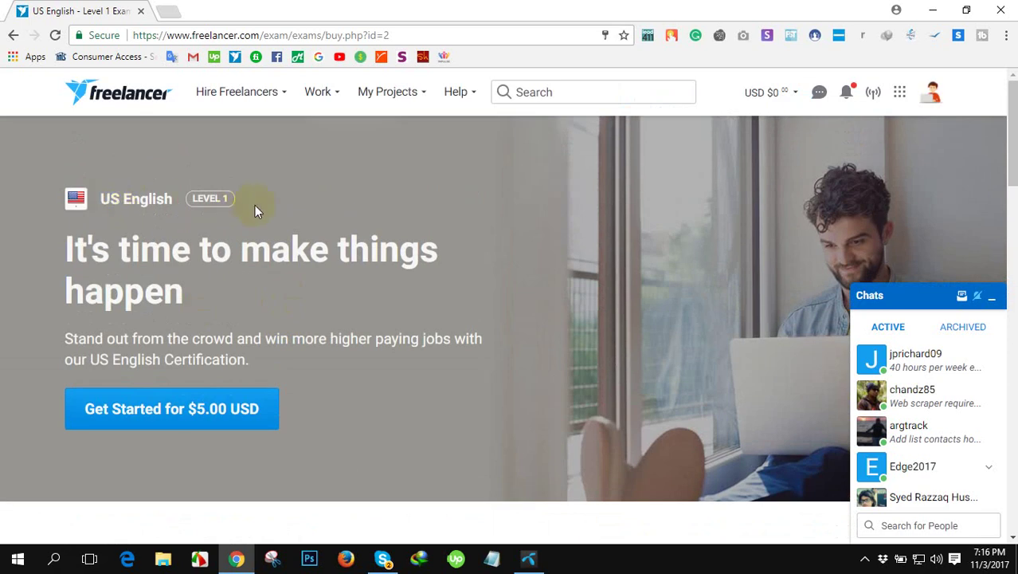
pyautogui.click(414, 92)
# - Open your own Virtual Assistant freelancer profile page
pyautogui.click(930, 98)
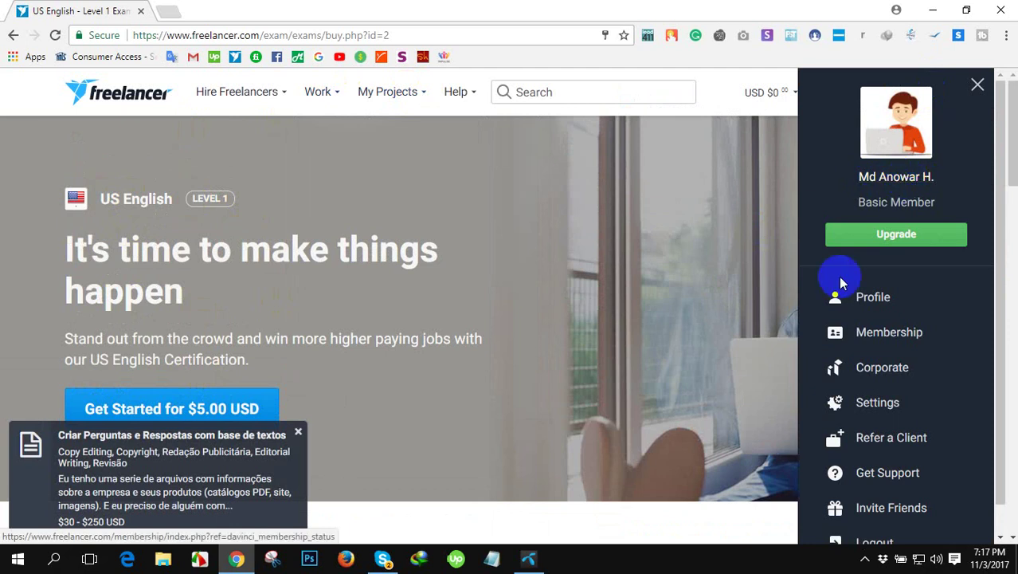
pyautogui.click(882, 301)
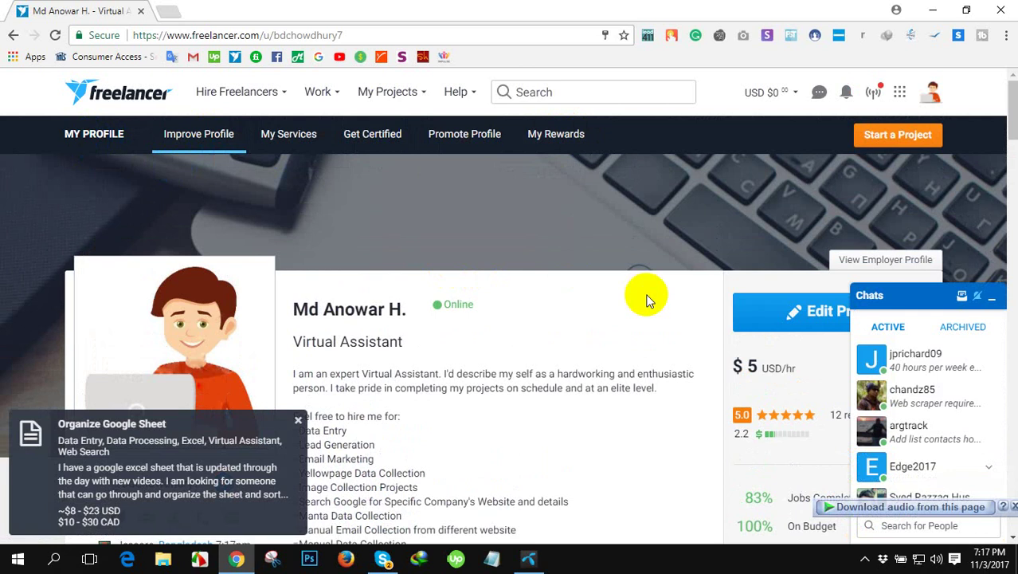
pyautogui.scroll(-4, 659, 290)
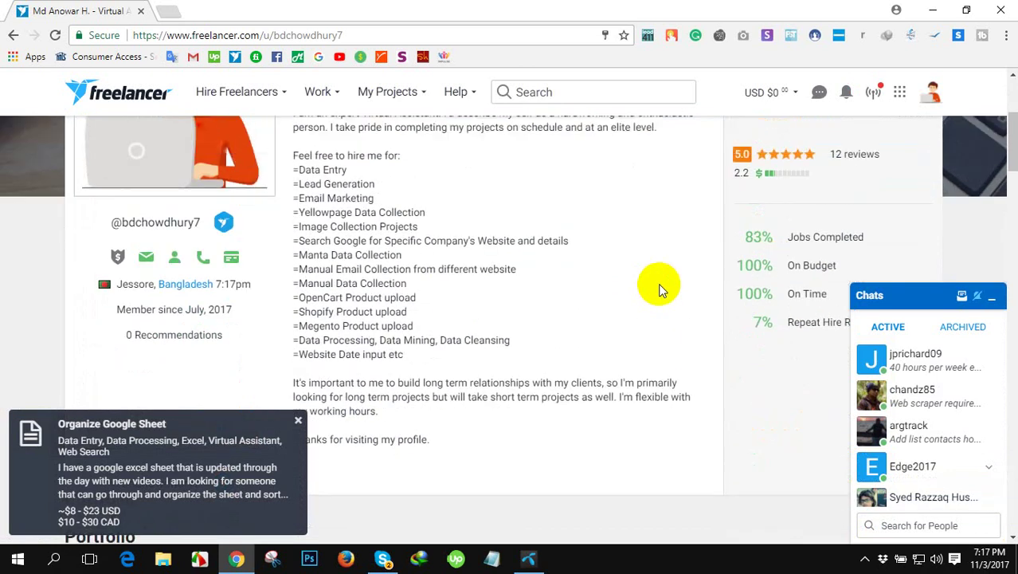
pyautogui.scroll(1, 659, 289)
pyautogui.moveTo(828, 192); pyautogui.dragTo(883, 195)
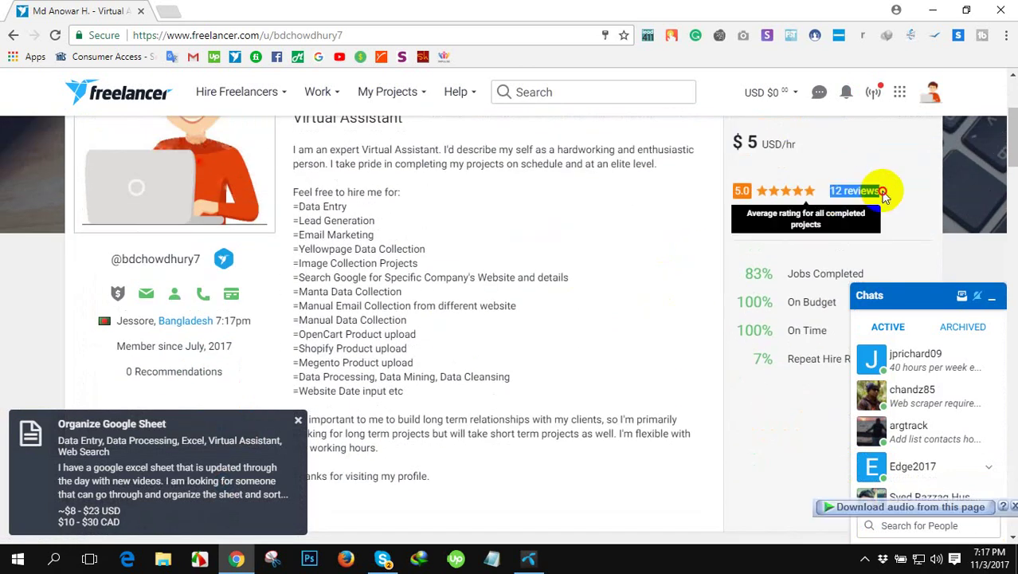
pyautogui.click(682, 229)
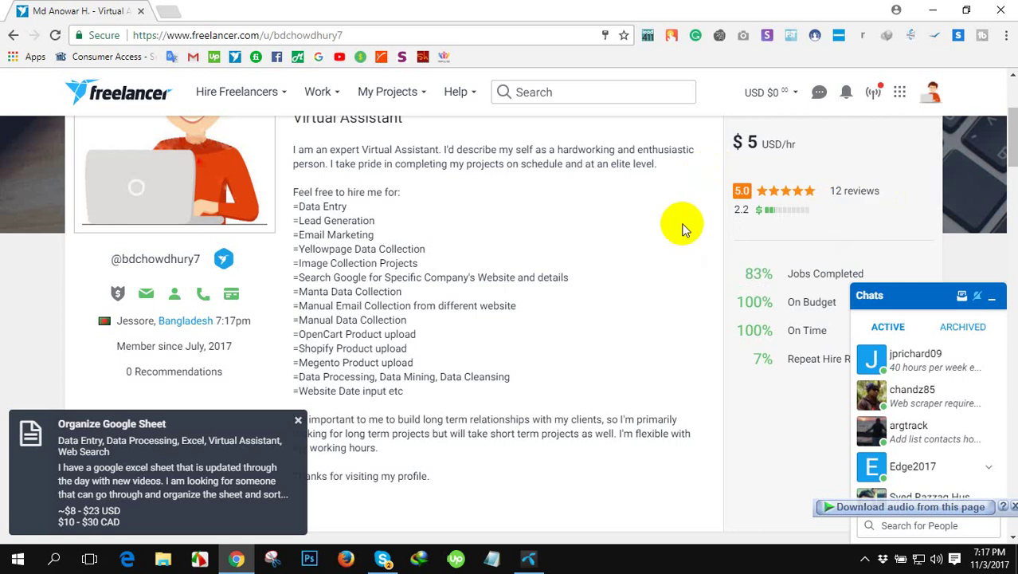
# - Check the US English Level 1 certification at 92%, collapsing the chat list
pyautogui.scroll(2, 661, 250)
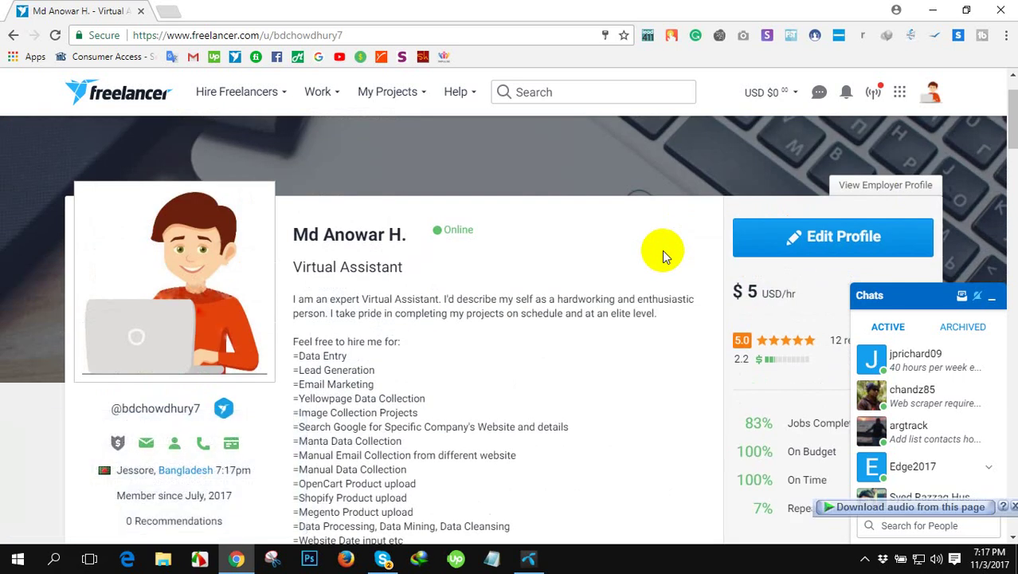
pyautogui.scroll(1, 662, 250)
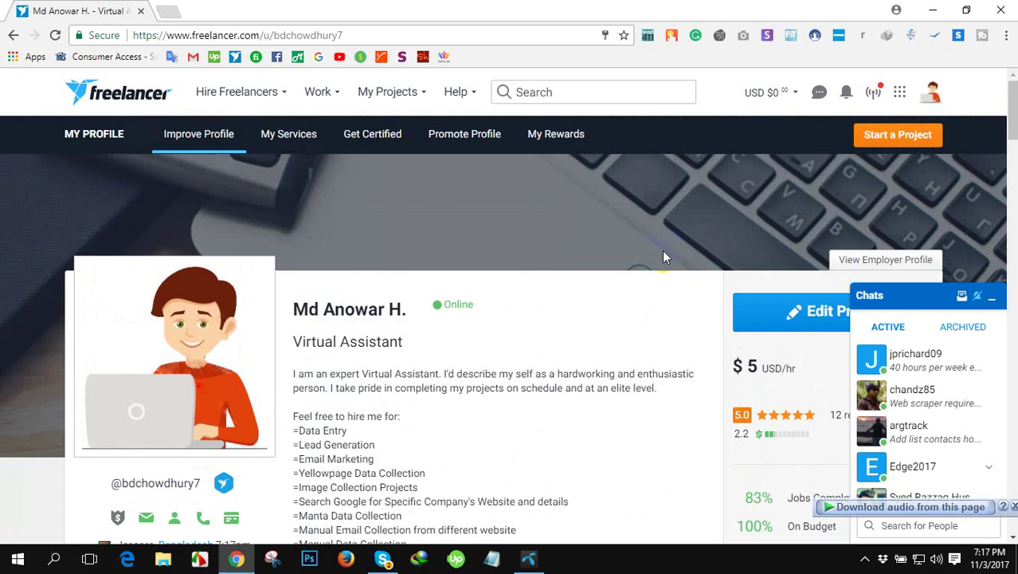
pyautogui.scroll(-2, 662, 250)
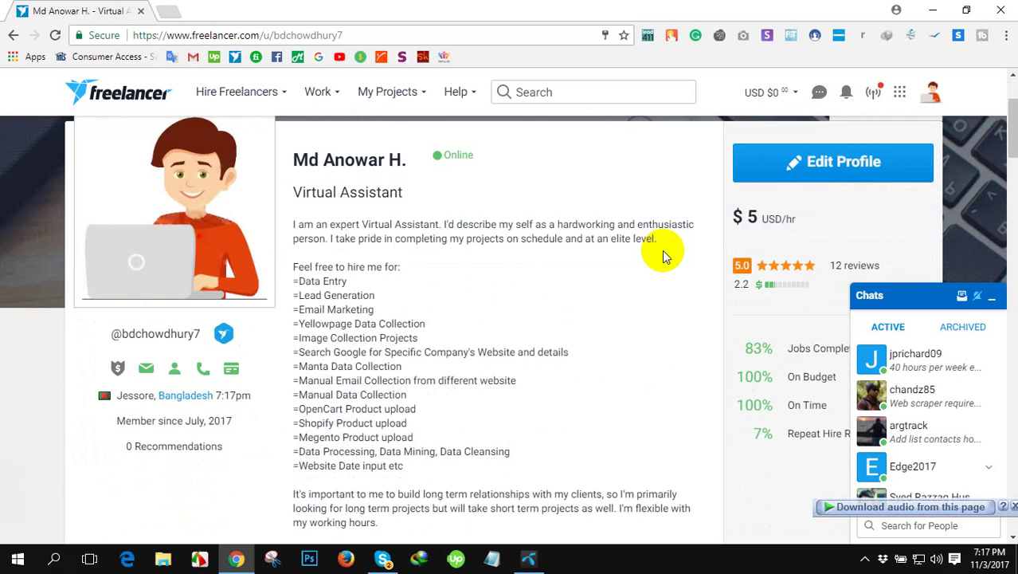
pyautogui.scroll(2, 662, 250)
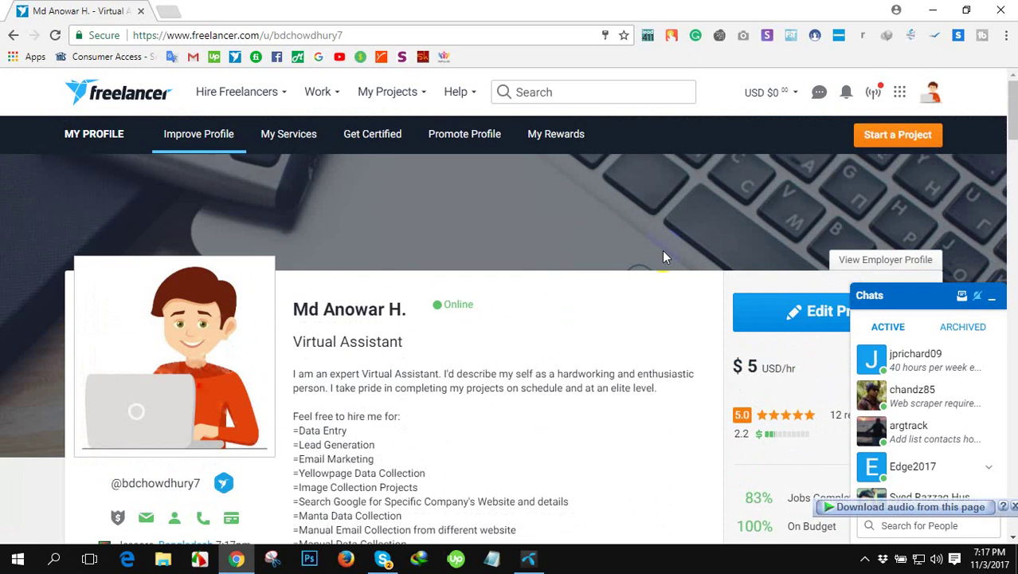
pyautogui.scroll(-2, 677, 235)
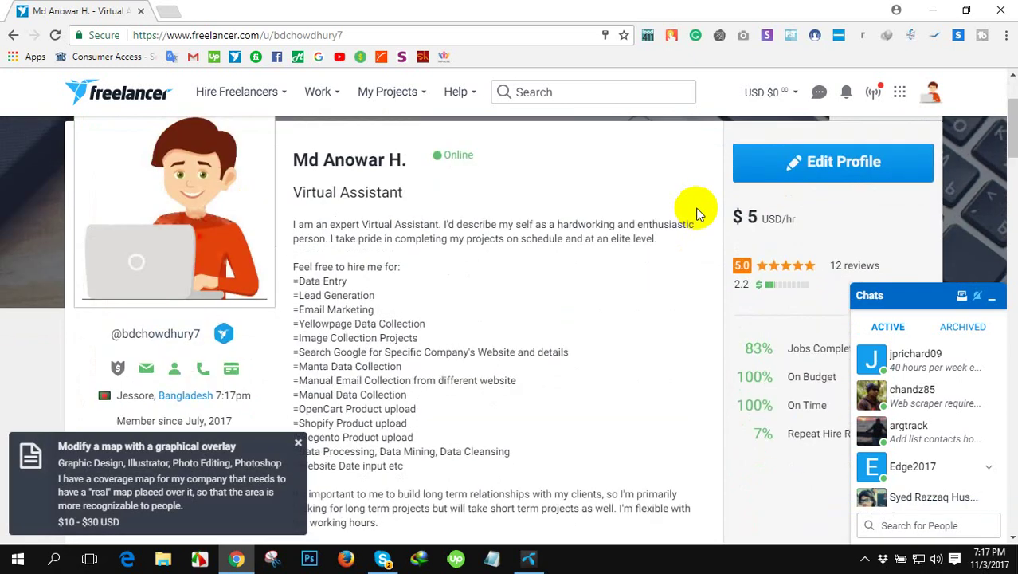
pyautogui.scroll(2, 716, 168)
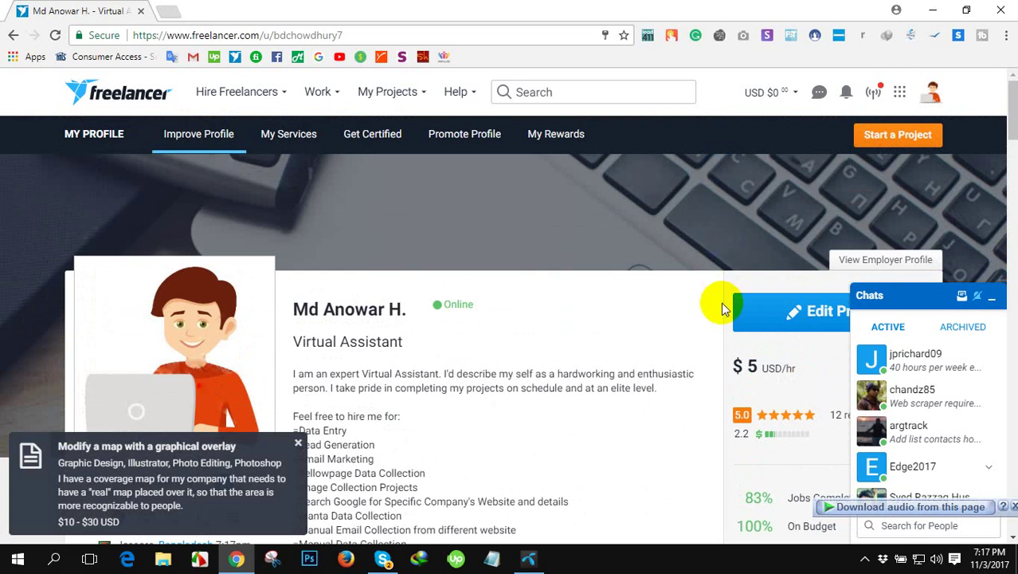
pyautogui.scroll(-2, 722, 306)
pyautogui.scroll(-5, 723, 302)
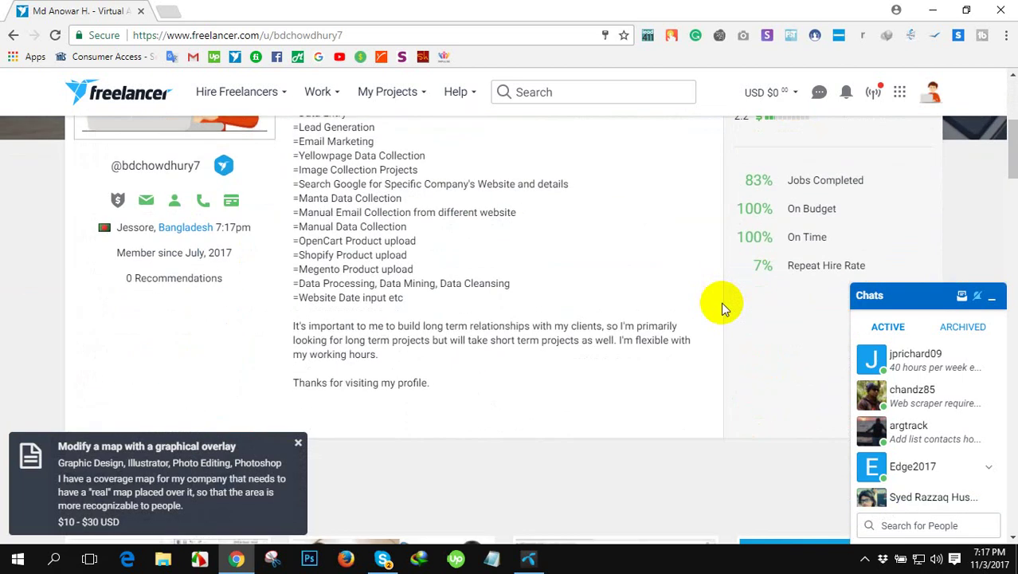
pyautogui.scroll(-4, 723, 302)
pyautogui.scroll(-6, 722, 302)
pyautogui.scroll(1, 703, 210)
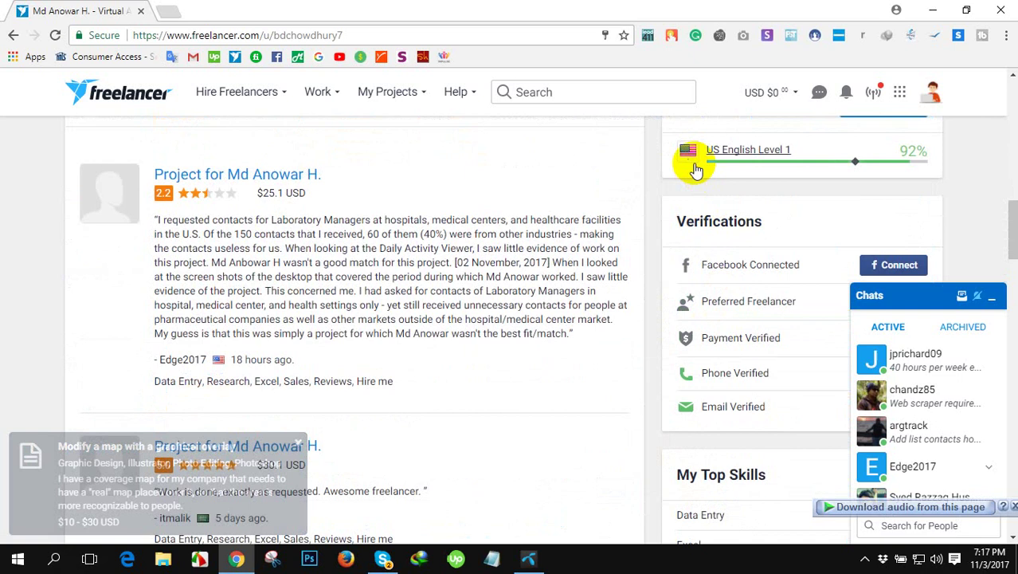
pyautogui.scroll(2, 709, 244)
pyautogui.click(991, 297)
pyautogui.moveTo(855, 162)
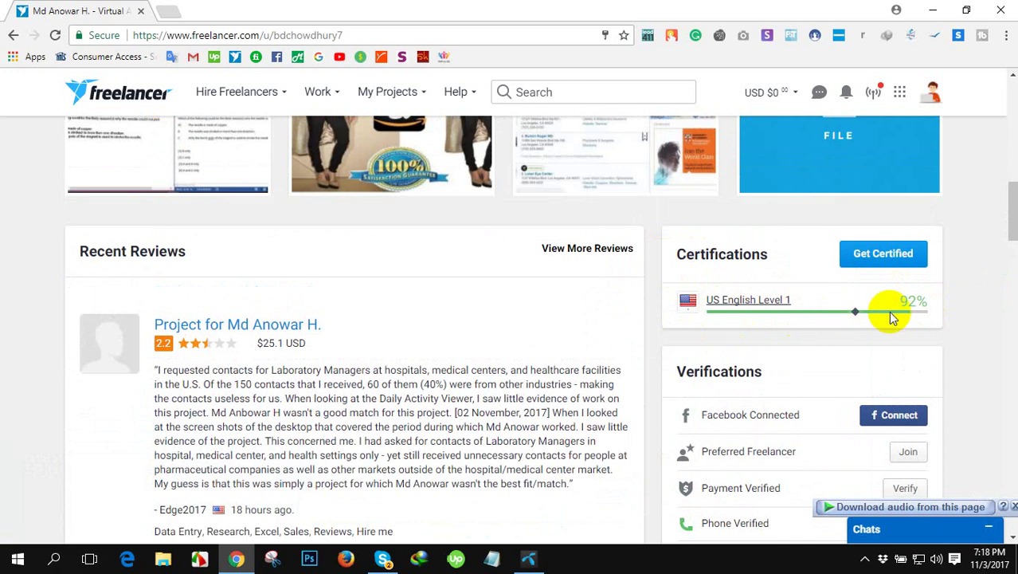
pyautogui.scroll(3, 644, 293)
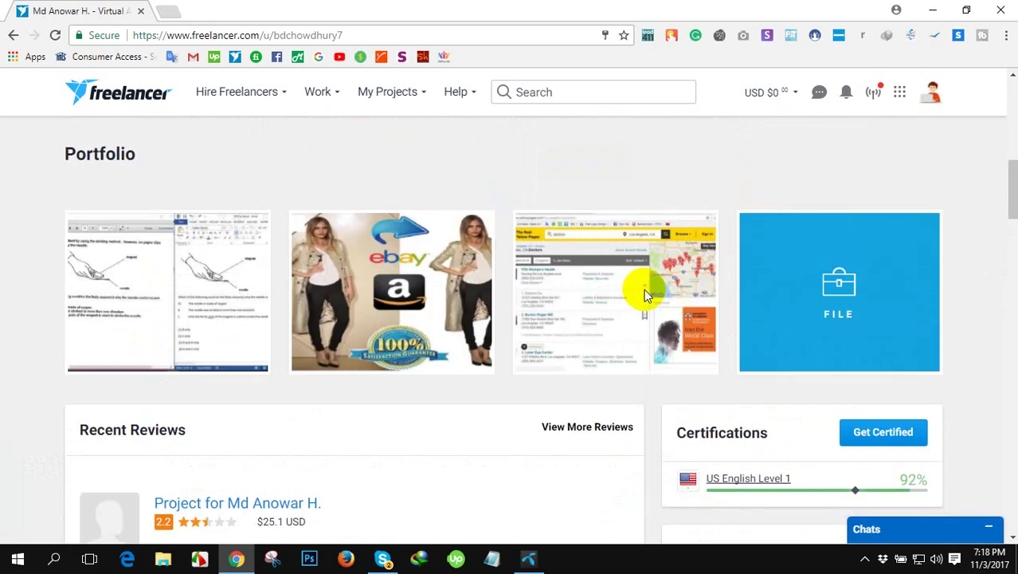
pyautogui.scroll(7, 644, 293)
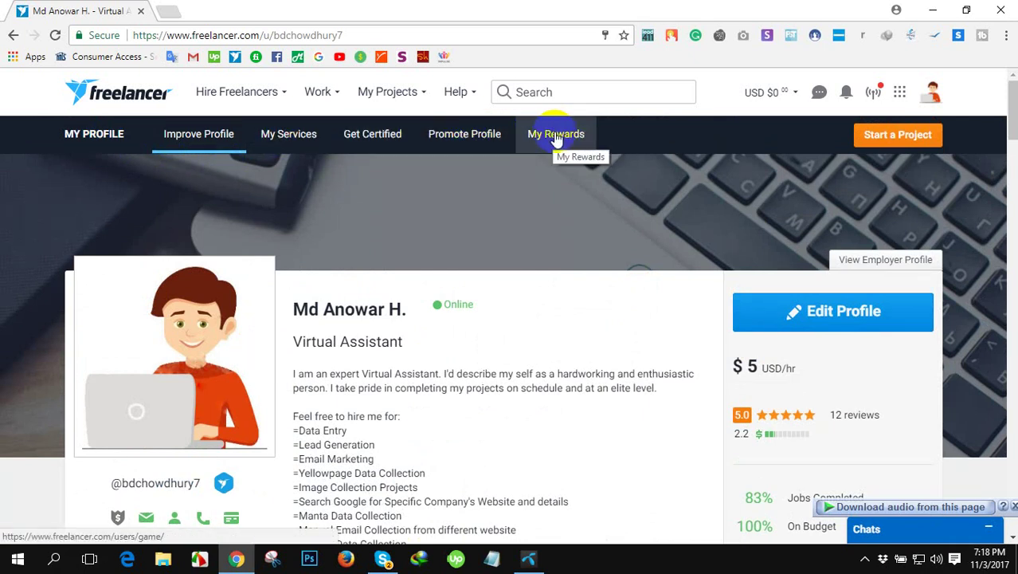
# - Open Freelancer Rewards and highlight the 1,439 available credits balance
pyautogui.click(556, 136)
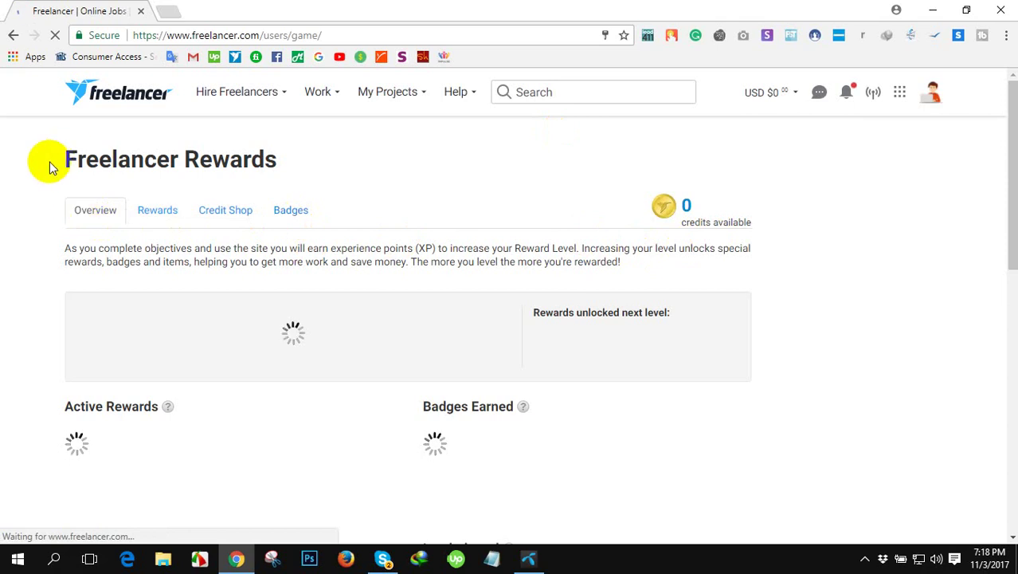
pyautogui.moveTo(64, 159); pyautogui.dragTo(291, 157)
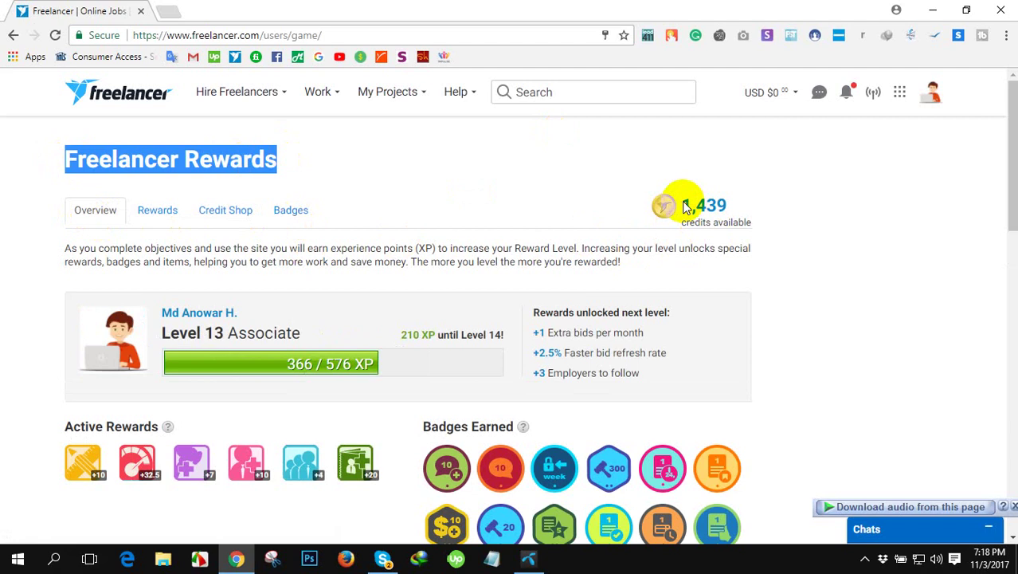
pyautogui.moveTo(683, 204); pyautogui.dragTo(730, 210)
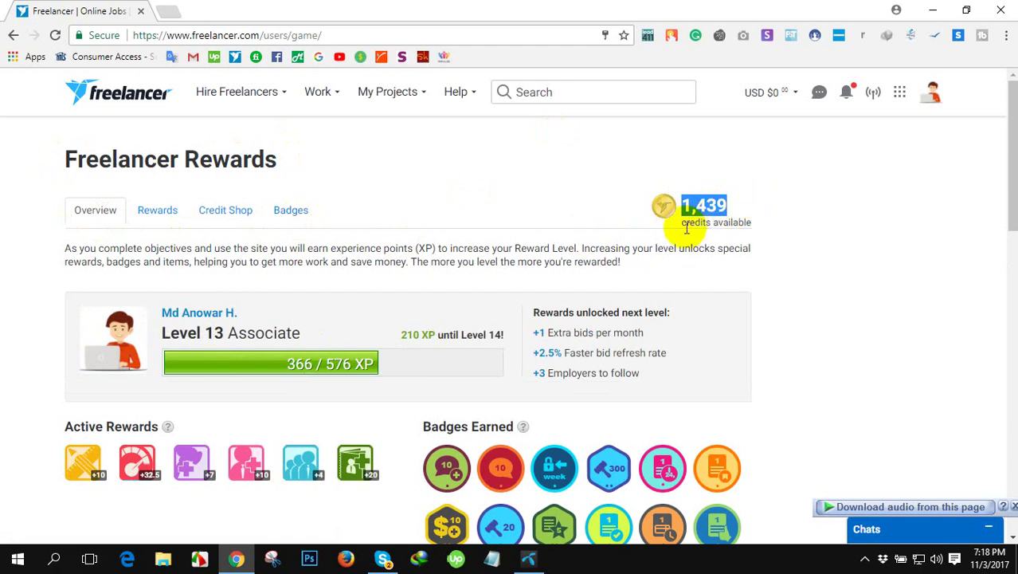
pyautogui.click(682, 222)
pyautogui.moveTo(738, 220)
pyautogui.mouseDown()
pyautogui.moveTo(723, 194)
pyautogui.moveTo(659, 200)
pyautogui.mouseUp()
pyautogui.click(678, 216)
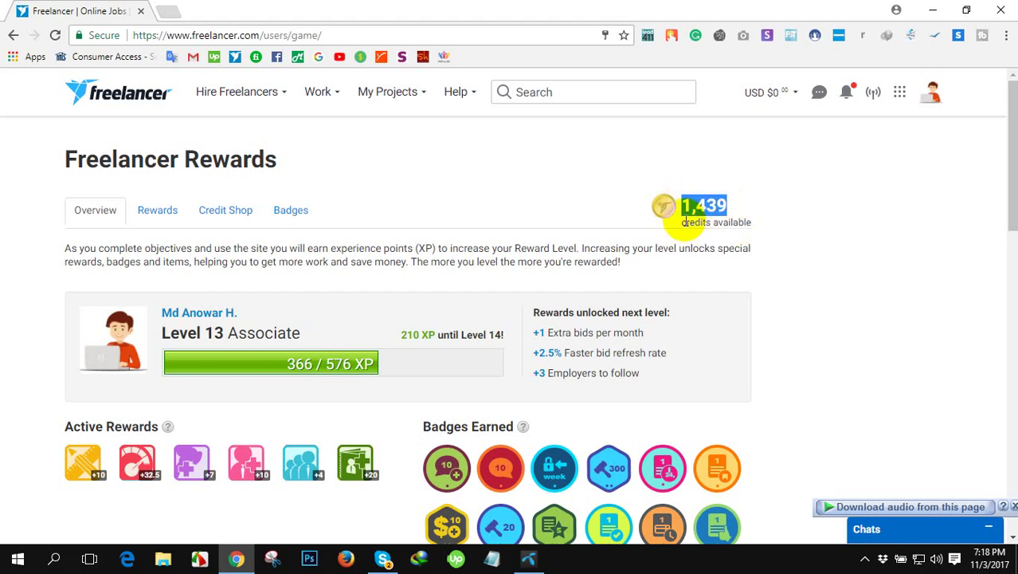
pyautogui.click(693, 204)
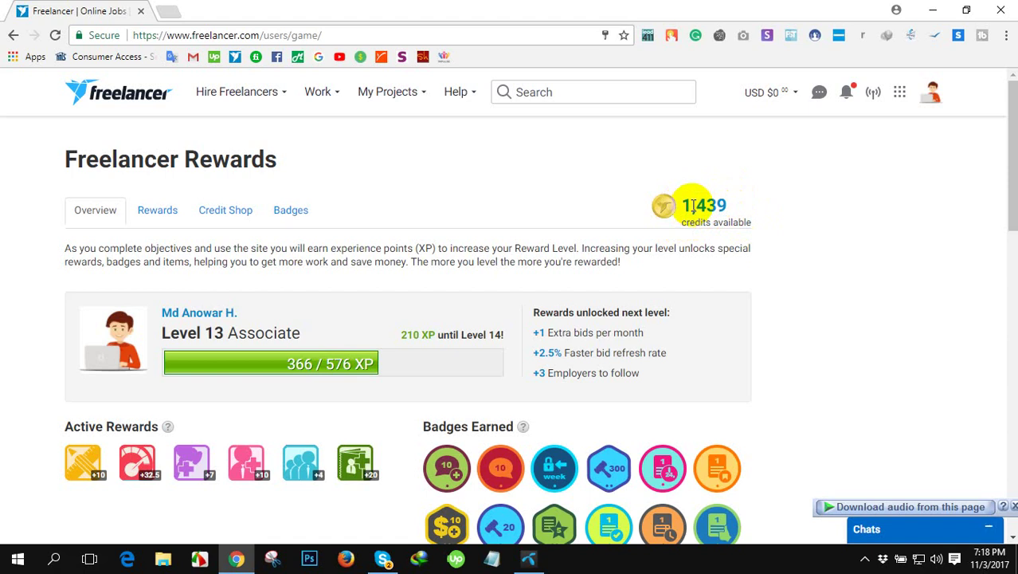
# - Scroll through the earned badges and leaderboard on the Rewards overview
pyautogui.scroll(-1, 670, 295)
pyautogui.scroll(-4, 636, 284)
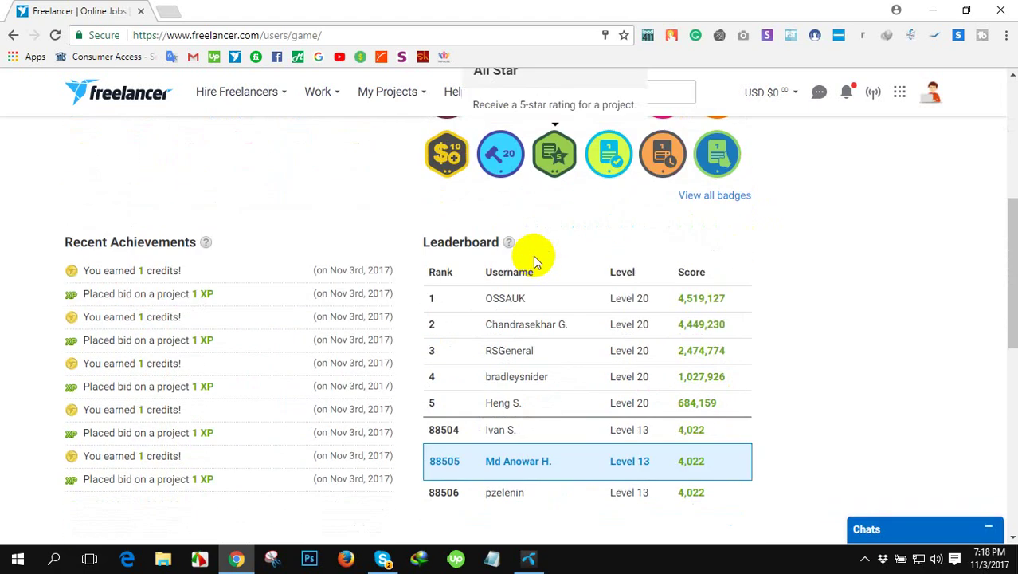
pyautogui.scroll(-2, 434, 250)
pyautogui.scroll(1, 434, 250)
pyautogui.scroll(3, 434, 253)
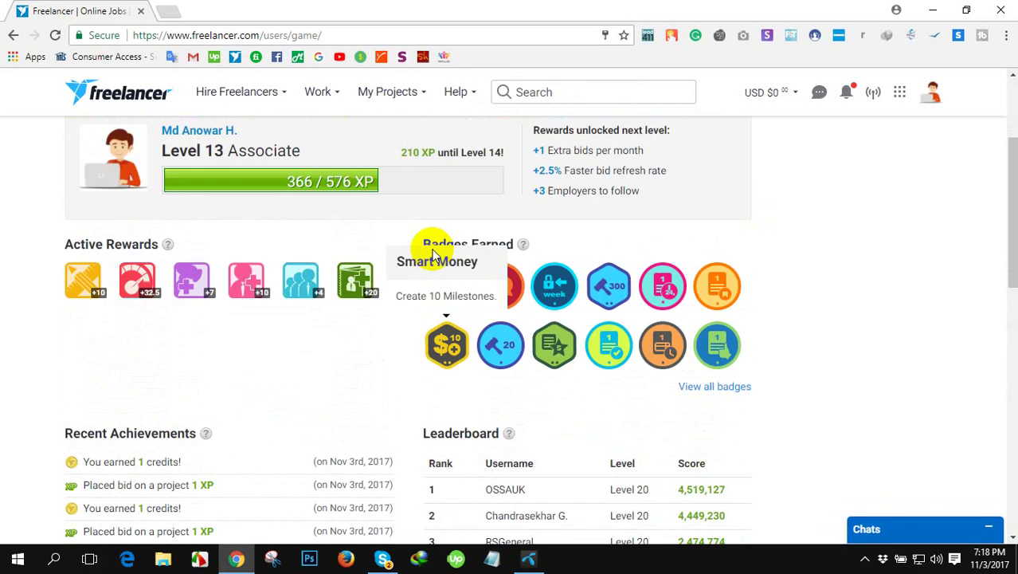
pyautogui.scroll(3, 434, 253)
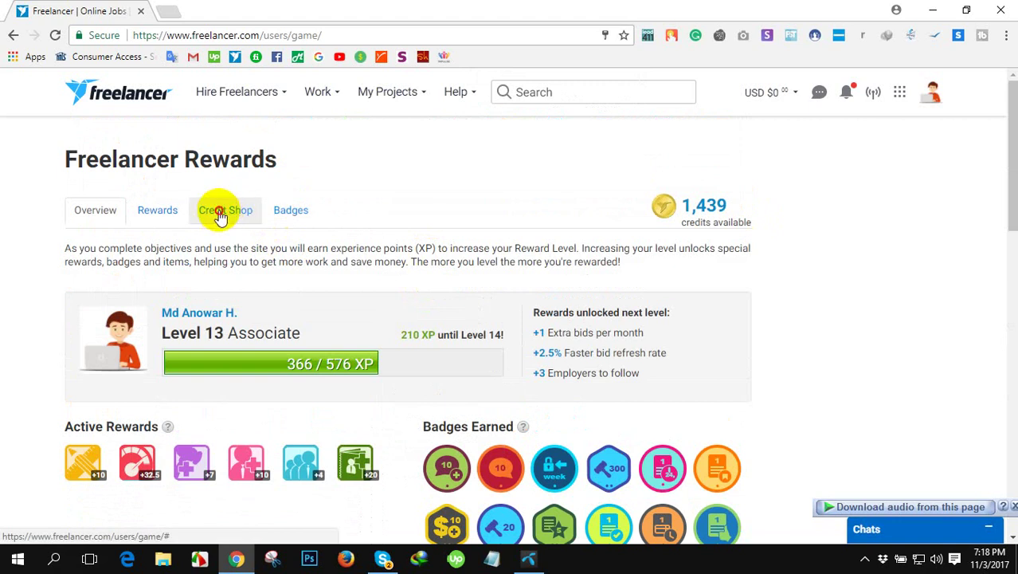
pyautogui.click(220, 214)
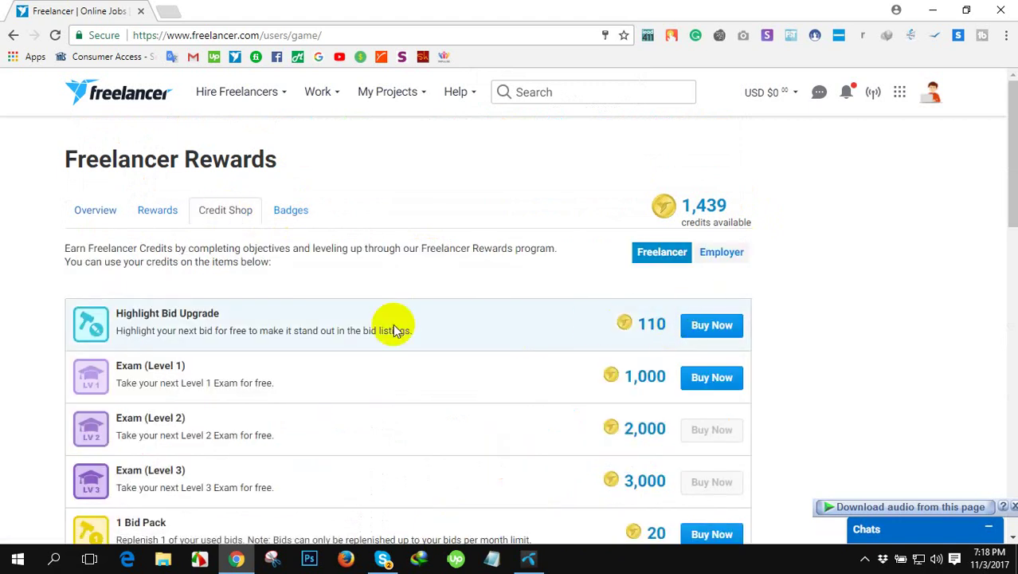
pyautogui.scroll(-1, 195, 334)
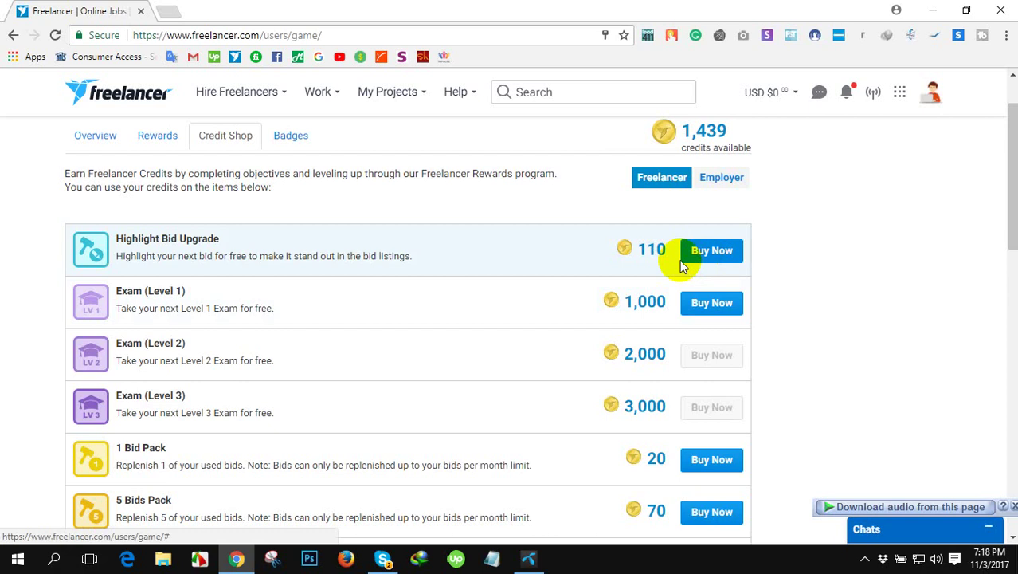
pyautogui.moveTo(640, 249); pyautogui.dragTo(669, 253)
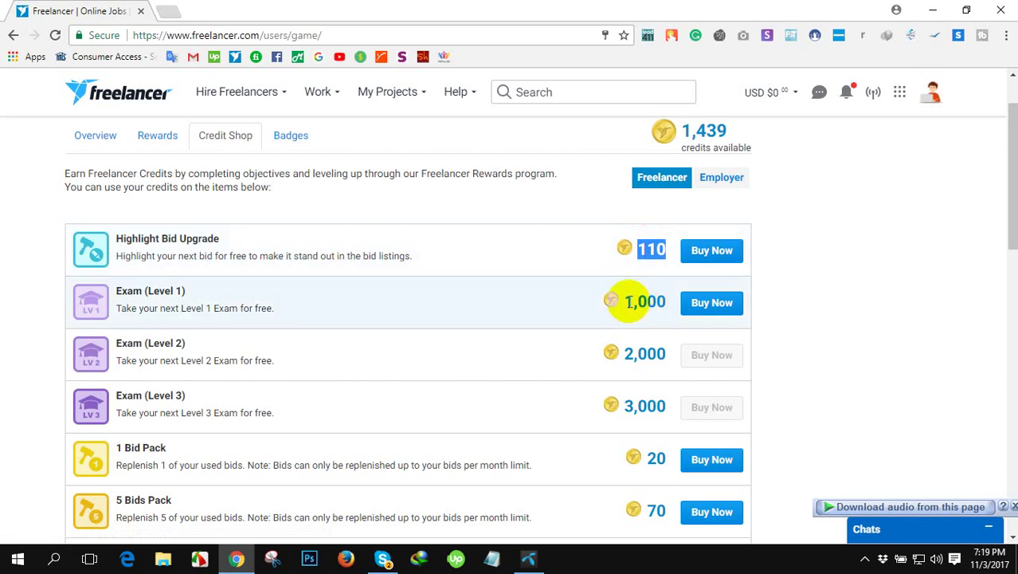
pyautogui.moveTo(629, 301); pyautogui.dragTo(663, 301)
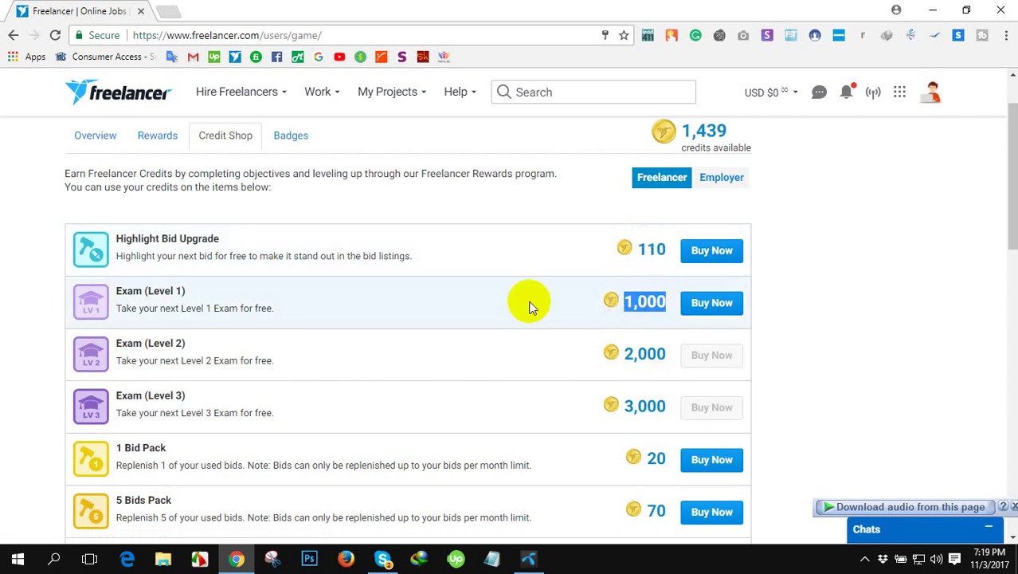
pyautogui.moveTo(118, 292); pyautogui.dragTo(182, 292)
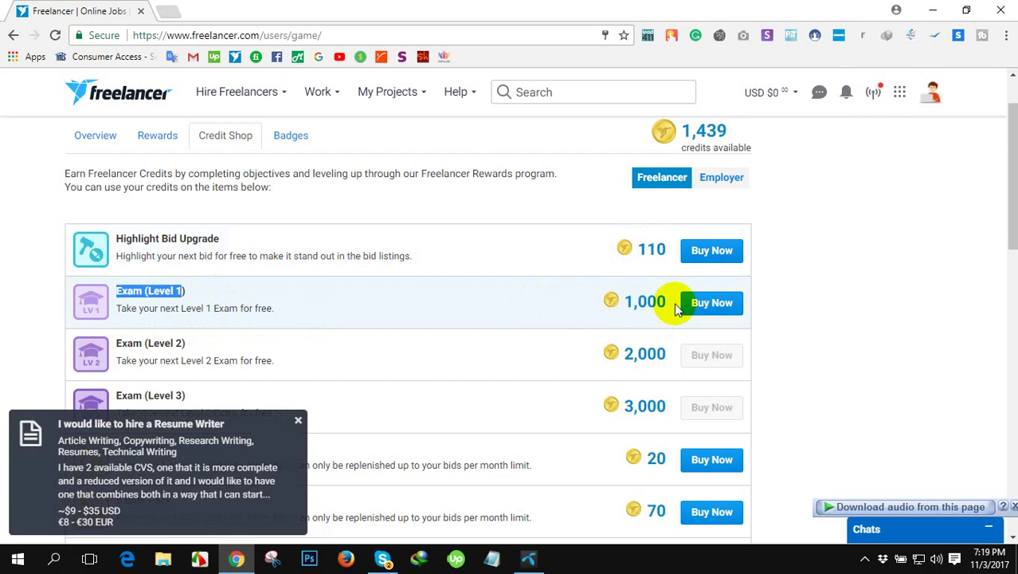
pyautogui.doubleClick(643, 299)
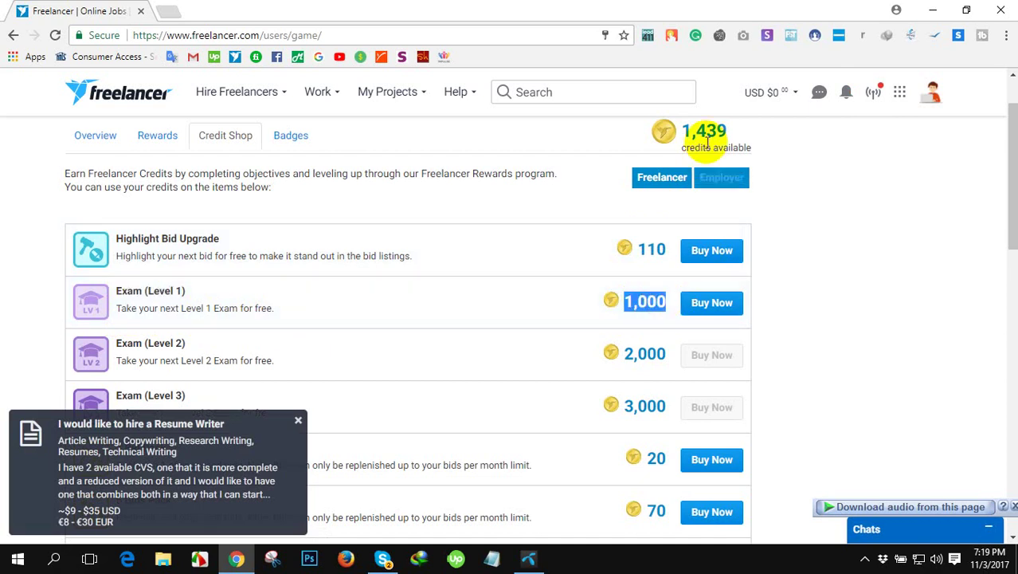
pyautogui.moveTo(681, 147); pyautogui.dragTo(744, 145)
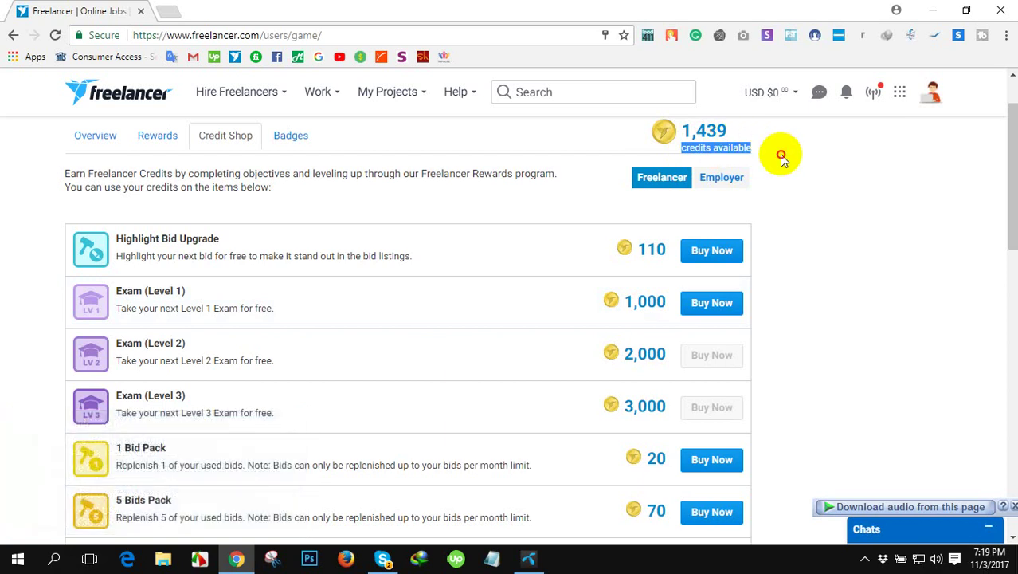
pyautogui.click(785, 156)
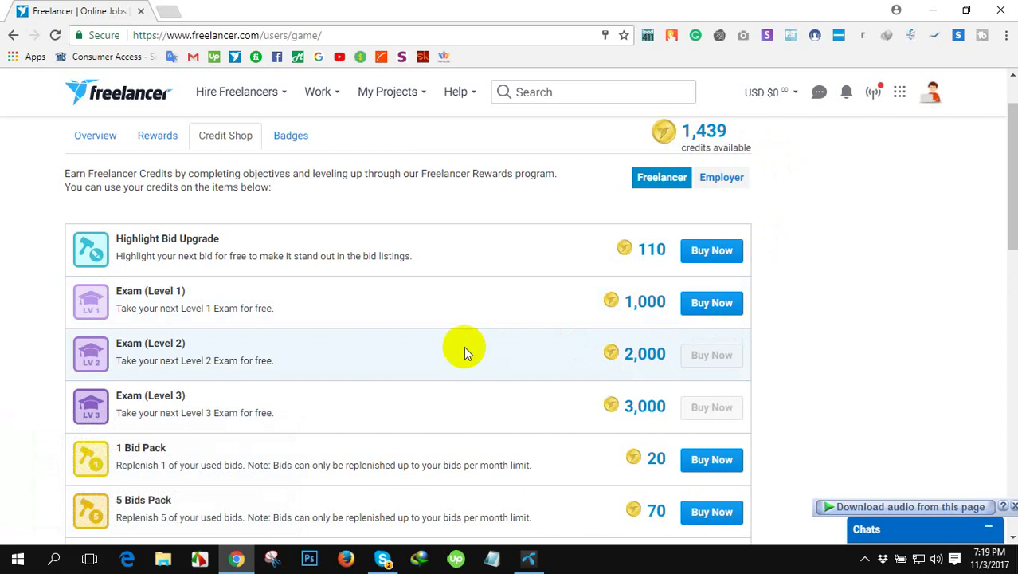
pyautogui.scroll(-1, 463, 347)
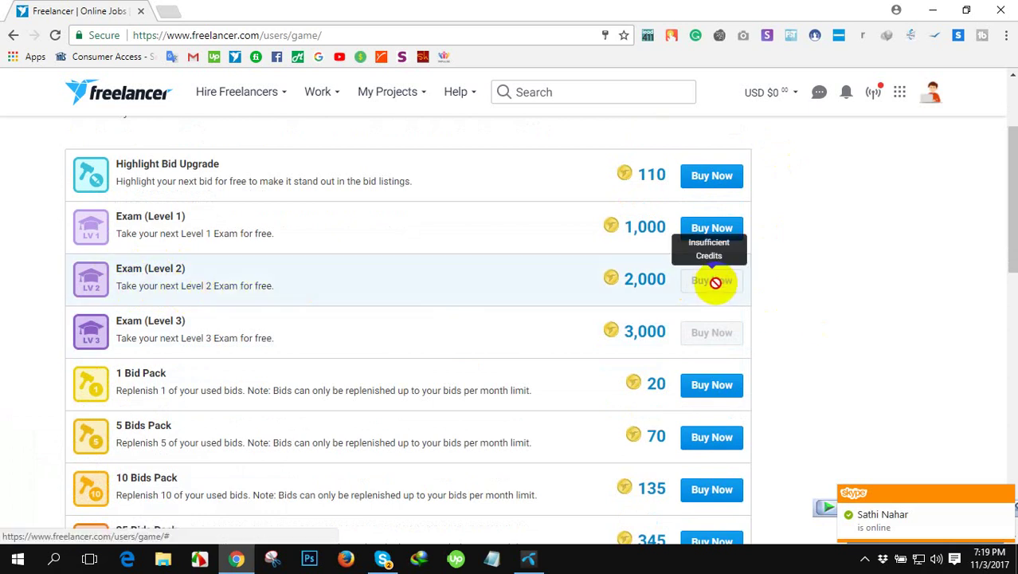
pyautogui.scroll(1, 714, 279)
pyautogui.scroll(1, 693, 209)
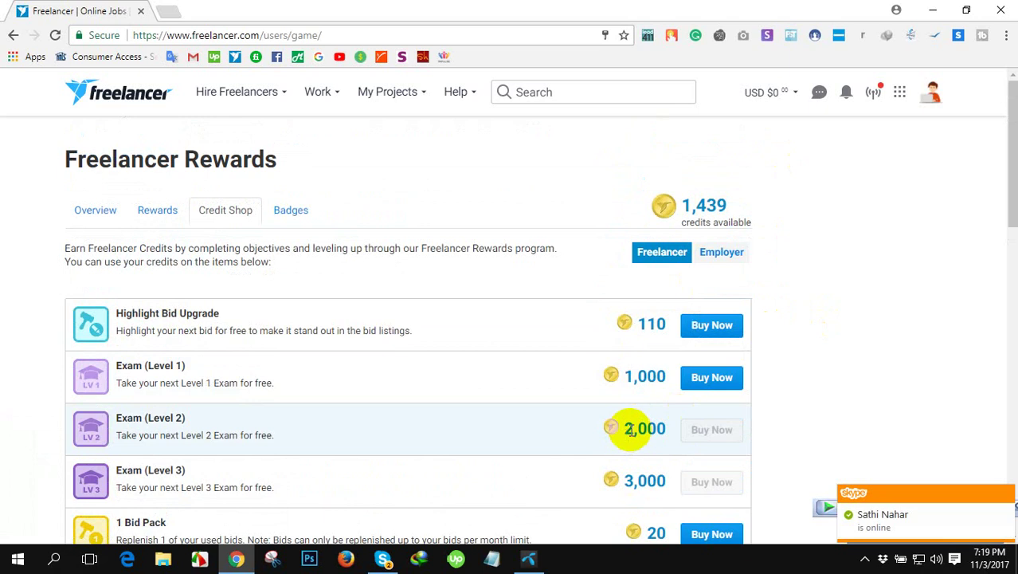
pyautogui.moveTo(626, 430); pyautogui.dragTo(660, 429)
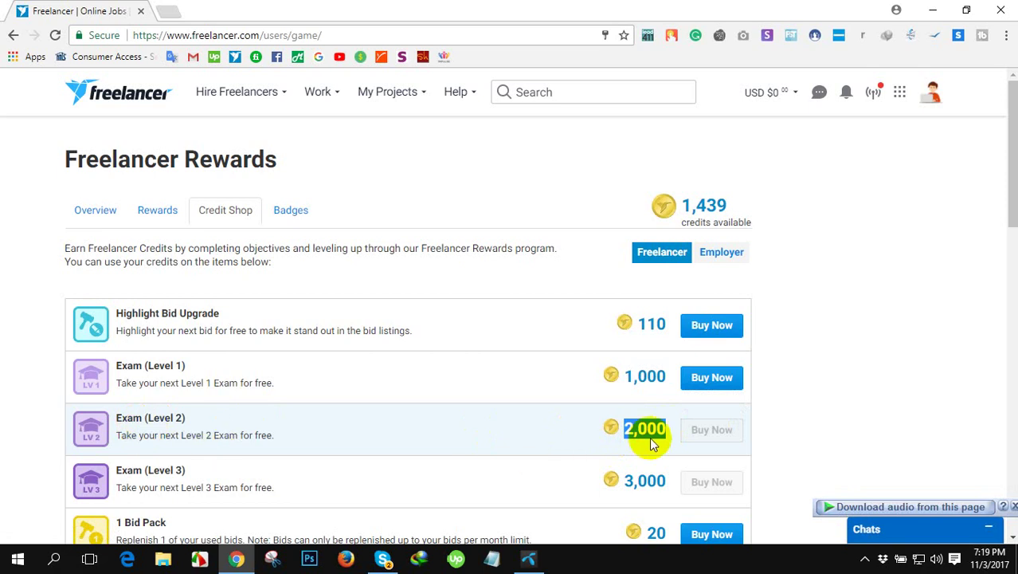
pyautogui.click(629, 428)
pyautogui.moveTo(628, 428); pyautogui.dragTo(667, 428)
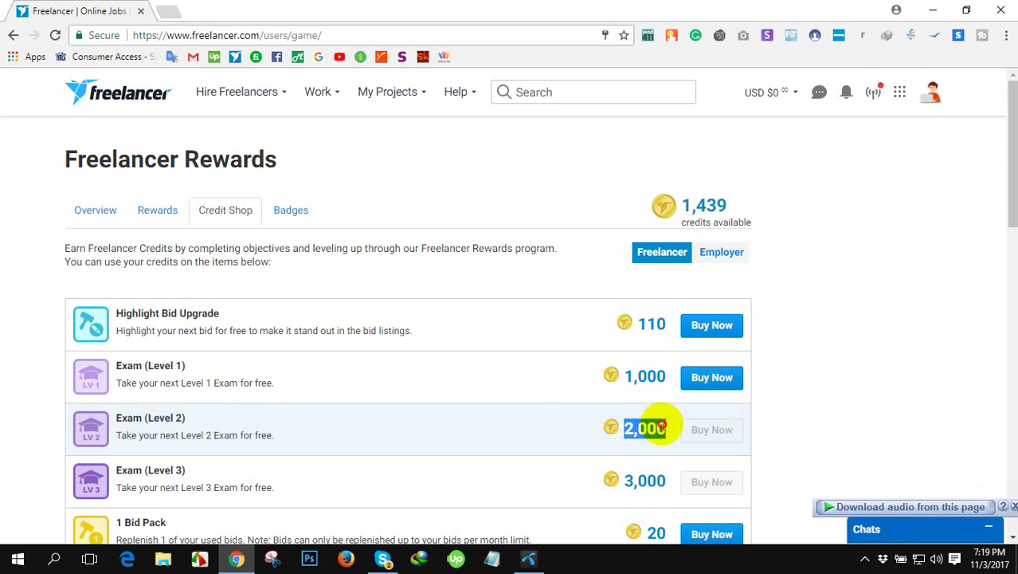
pyautogui.moveTo(682, 210); pyautogui.dragTo(759, 210)
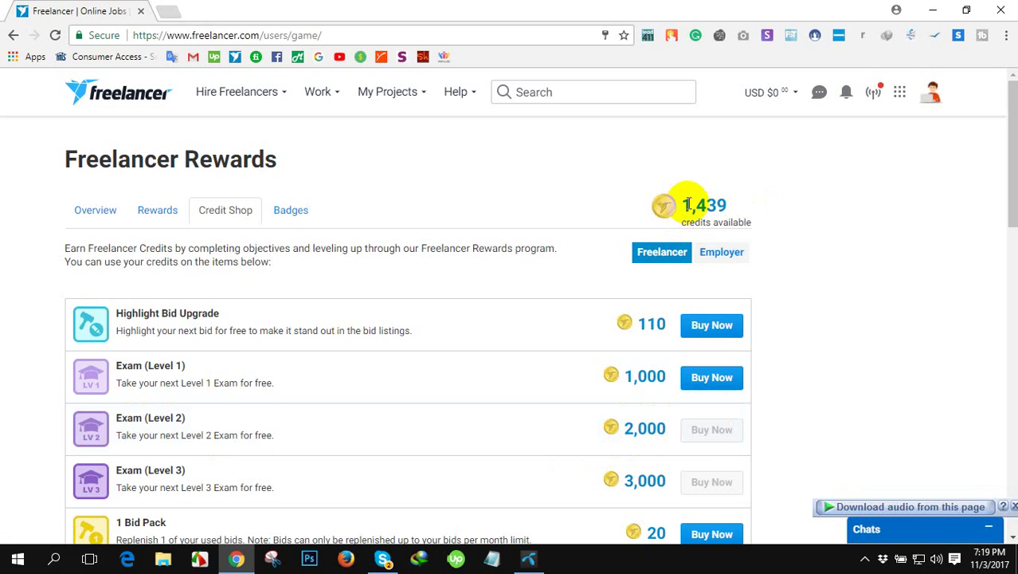
pyautogui.moveTo(683, 203); pyautogui.dragTo(749, 205)
pyautogui.click(749, 205)
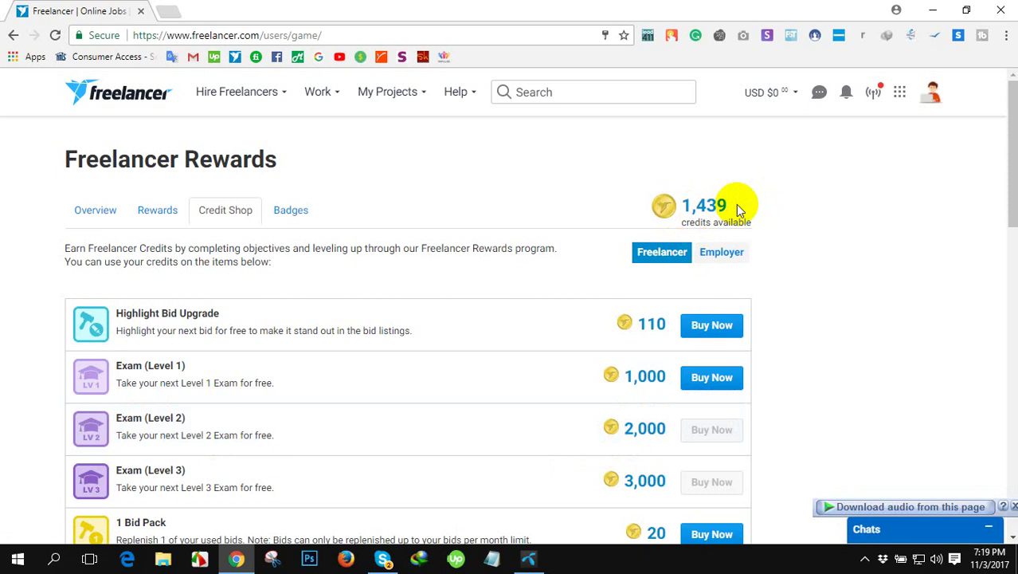
pyautogui.scroll(-1, 737, 208)
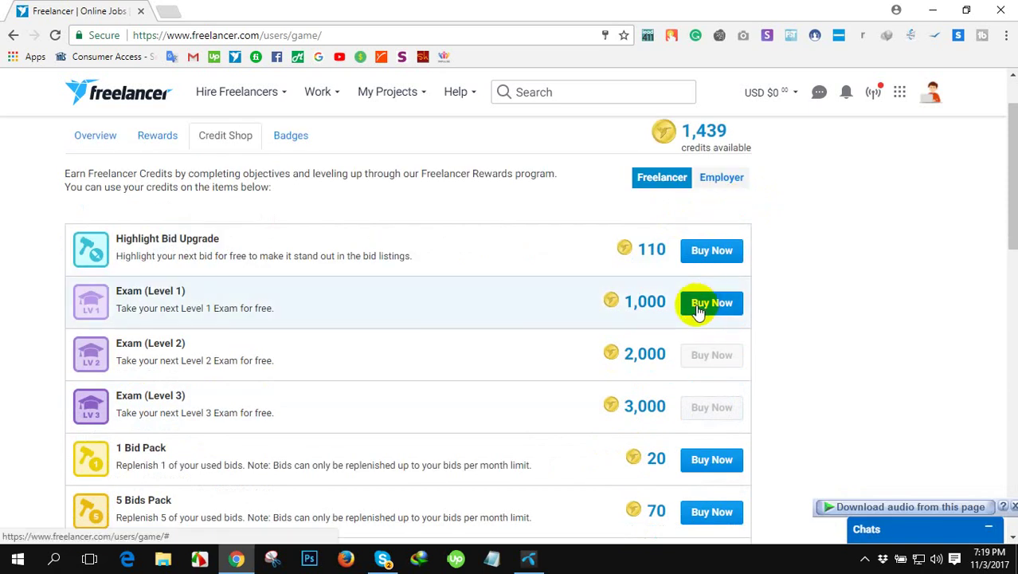
pyautogui.moveTo(117, 292); pyautogui.dragTo(176, 290)
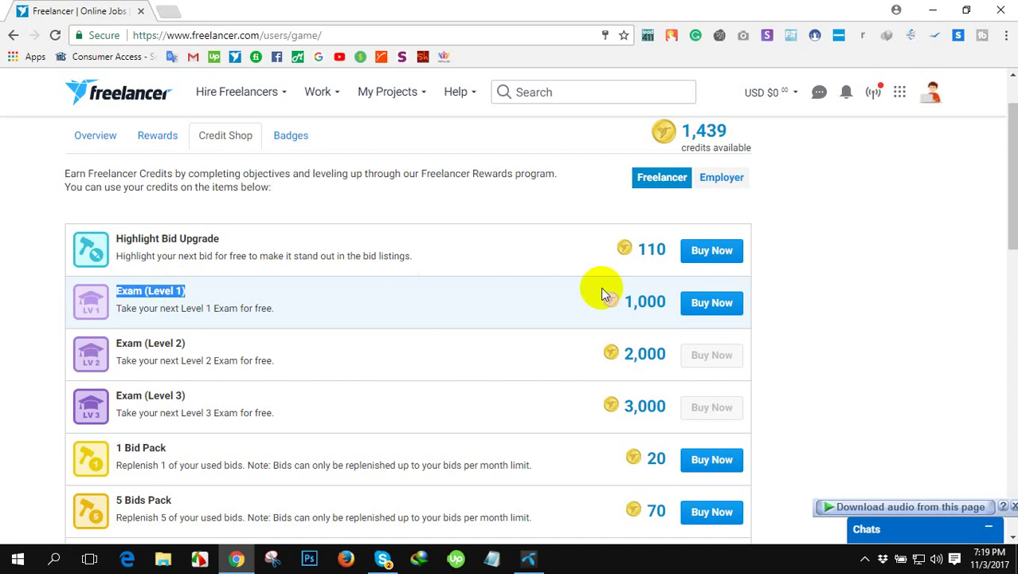
# - Buy Exam (Level 1) for 1,000 credits, leaving 439 credits, then go to Get Certified
pyautogui.click(721, 308)
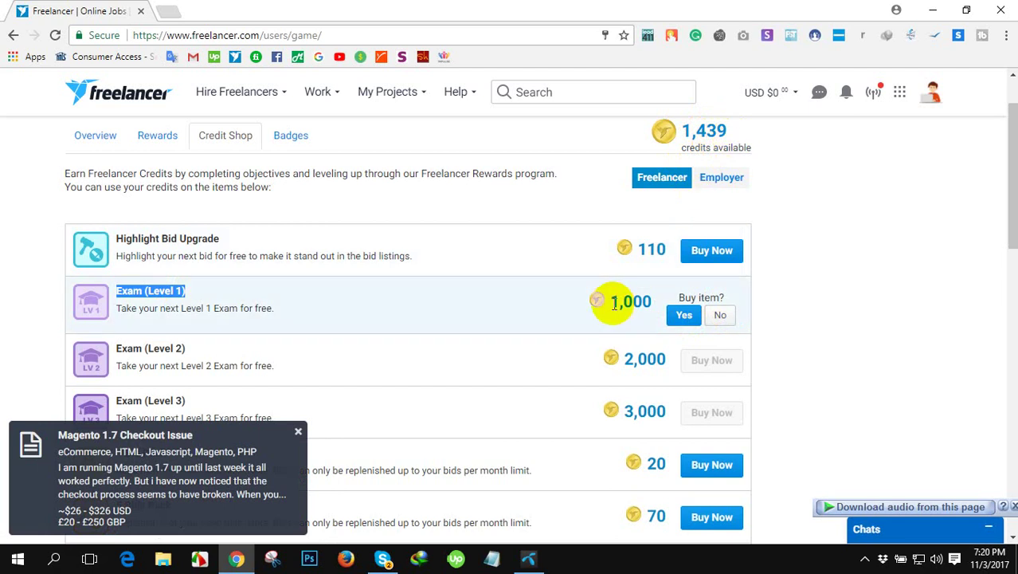
pyautogui.moveTo(620, 303); pyautogui.dragTo(650, 301)
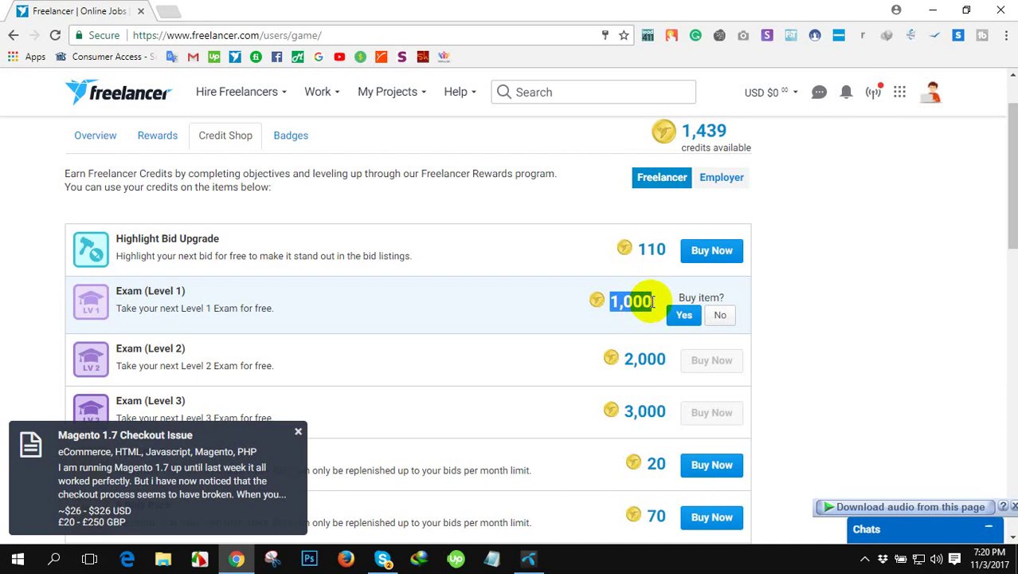
pyautogui.click(683, 315)
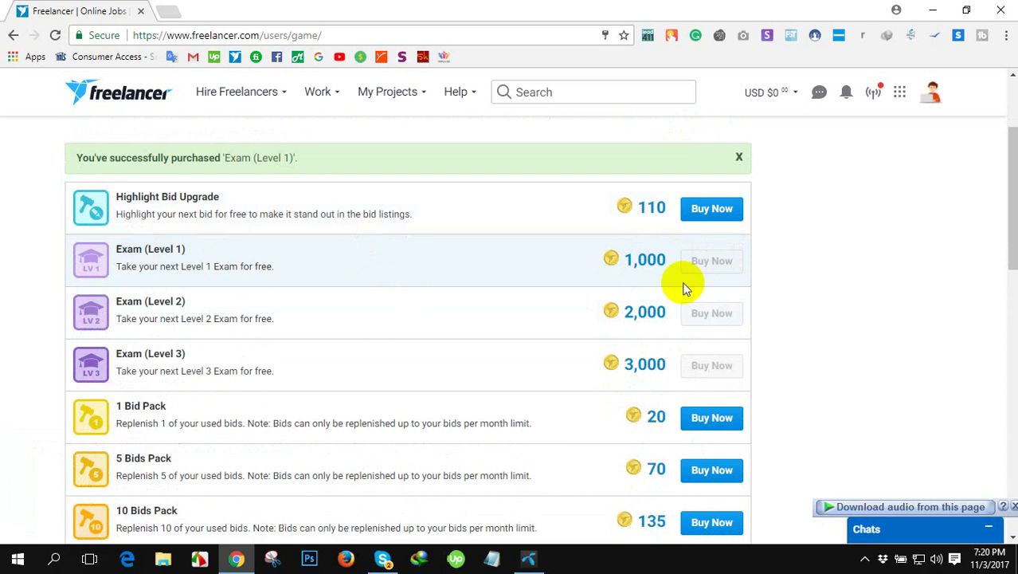
pyautogui.scroll(2, 548, 271)
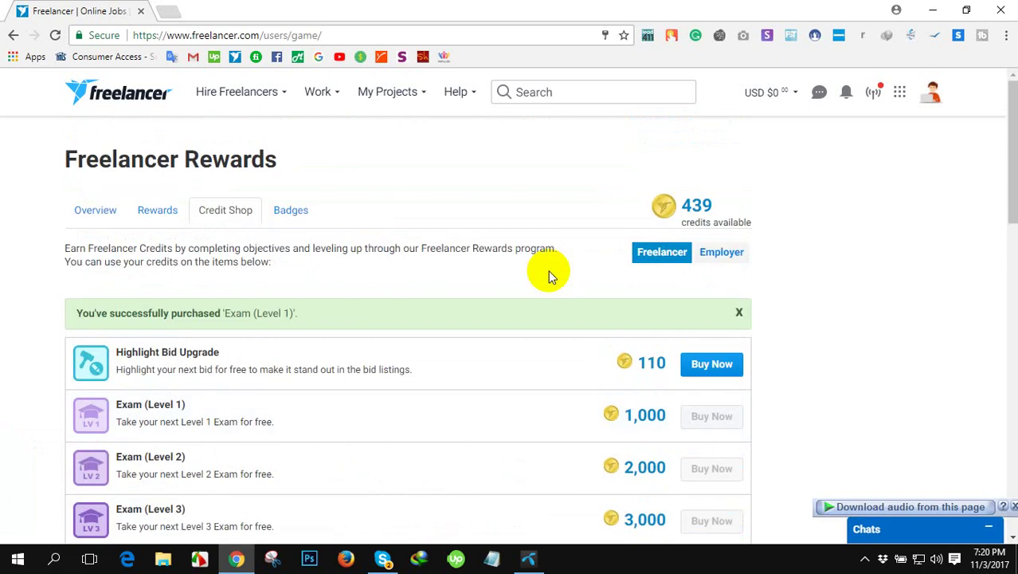
pyautogui.moveTo(321, 91)
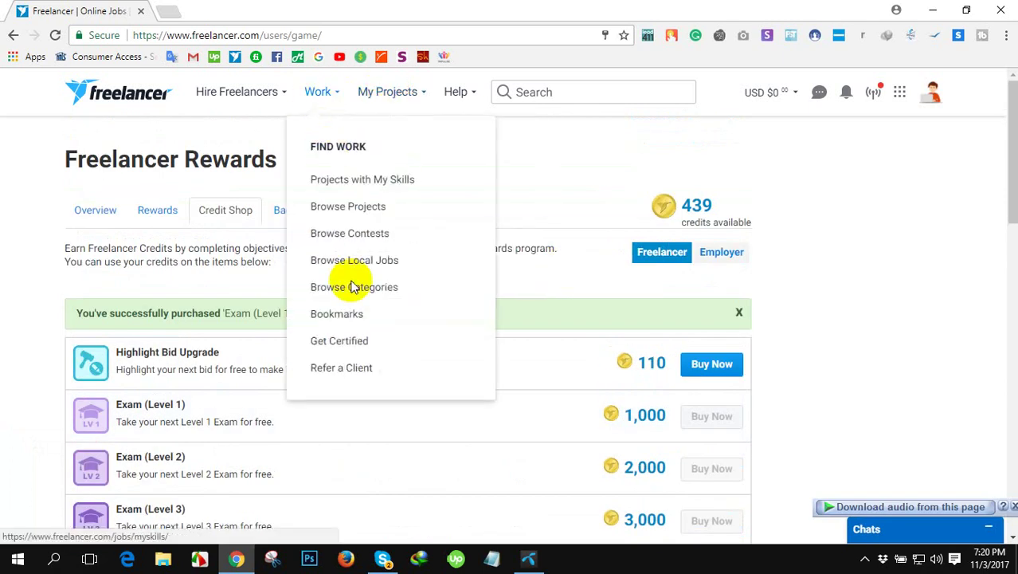
pyautogui.click(338, 343)
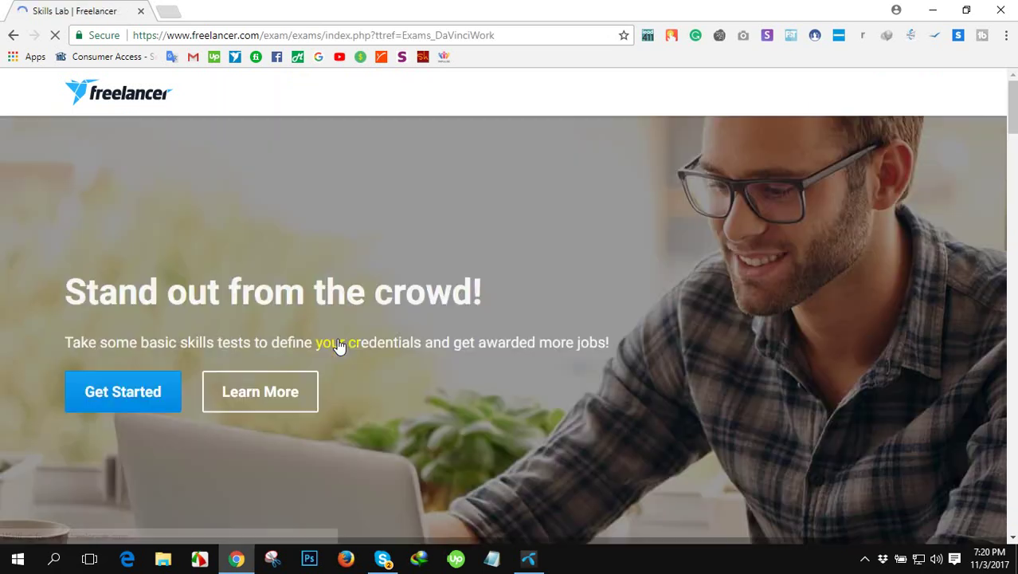
# - Search skill tests for 'Us E' and open the US English Level 1 test
pyautogui.scroll(-5, 210, 274)
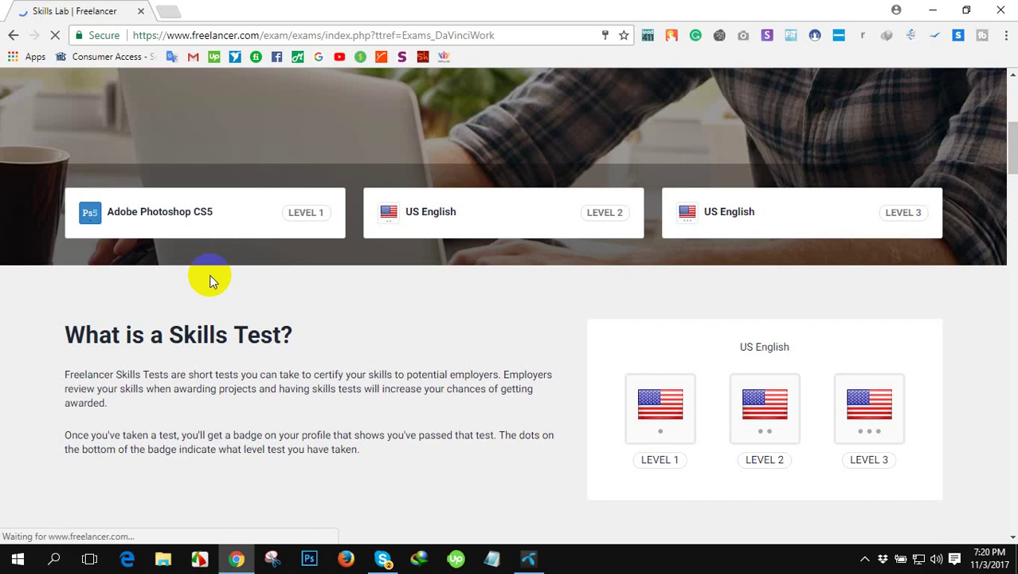
pyautogui.scroll(-4, 211, 277)
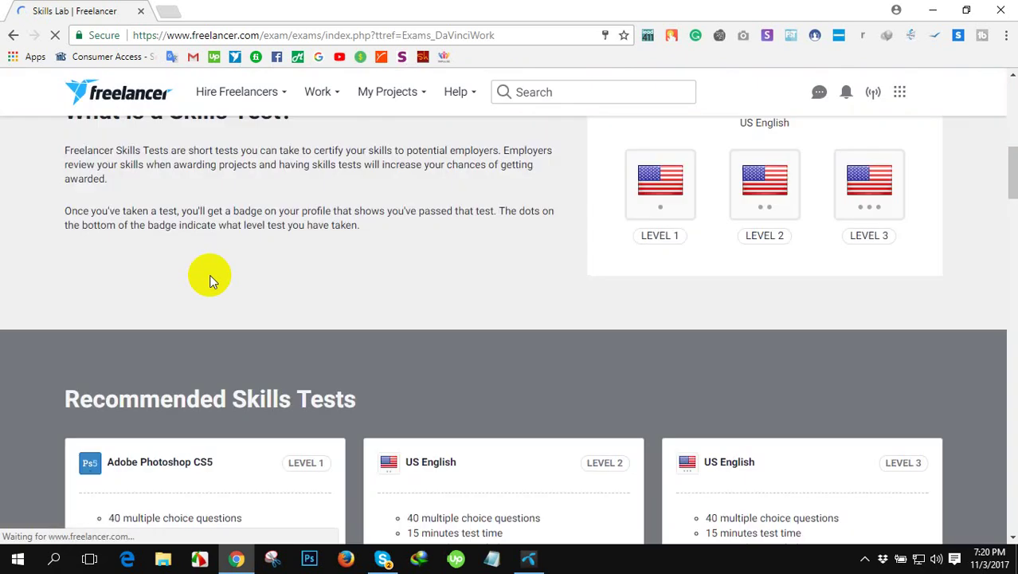
pyautogui.scroll(-3, 210, 276)
pyautogui.scroll(-1, 210, 277)
pyautogui.scroll(-4, 210, 277)
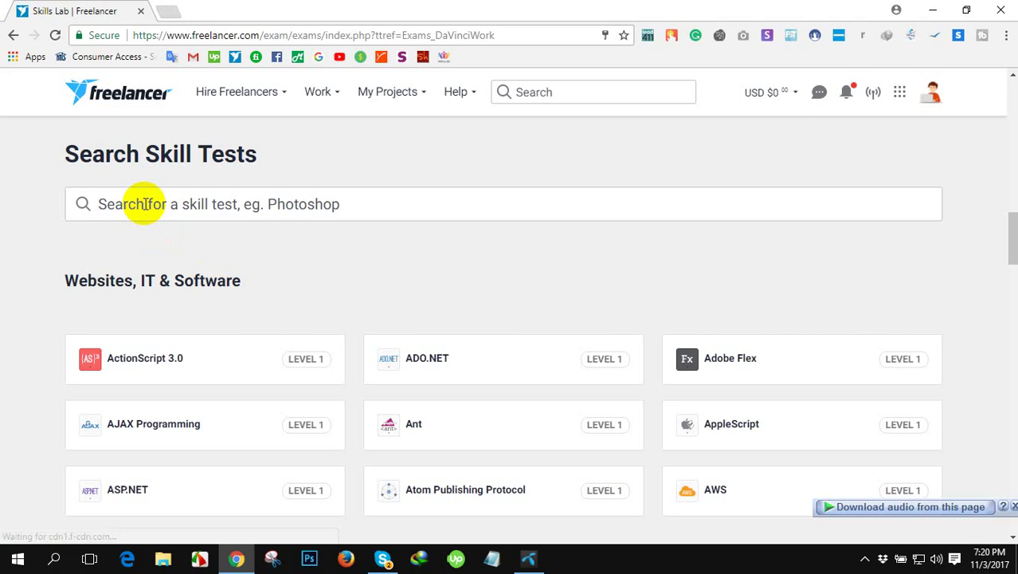
pyautogui.write('Us ')
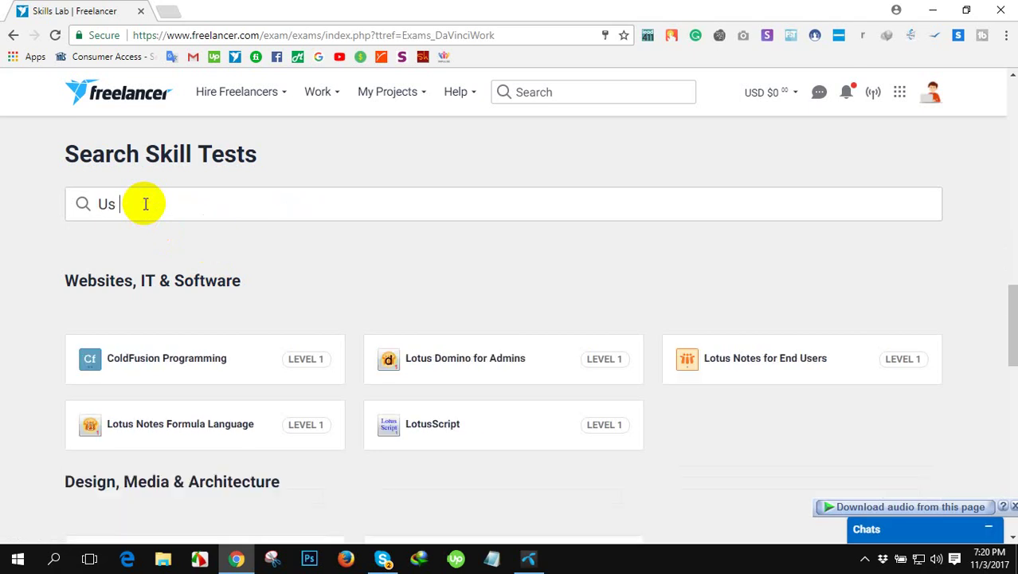
pyautogui.write('Engli')
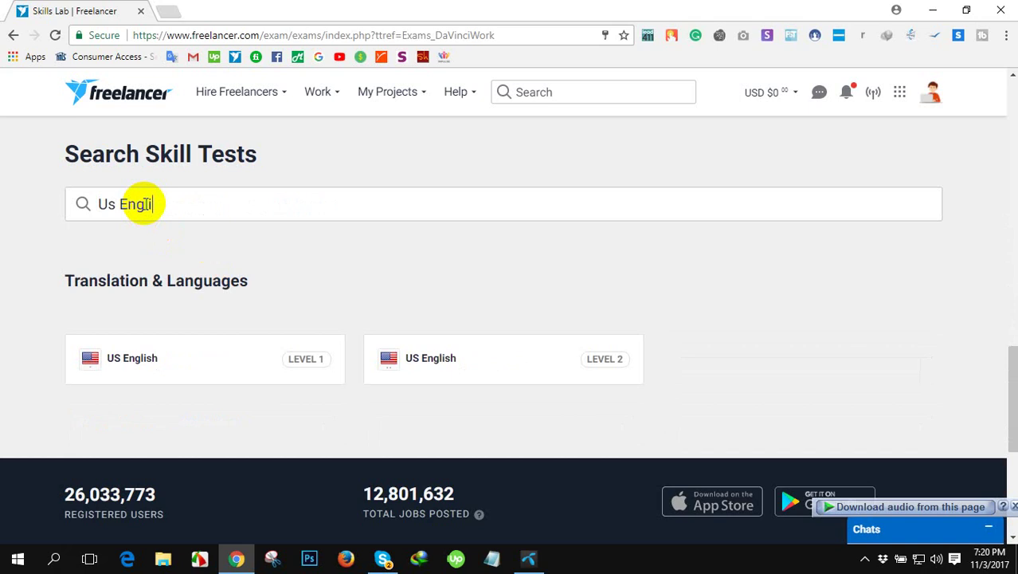
pyautogui.click(126, 363)
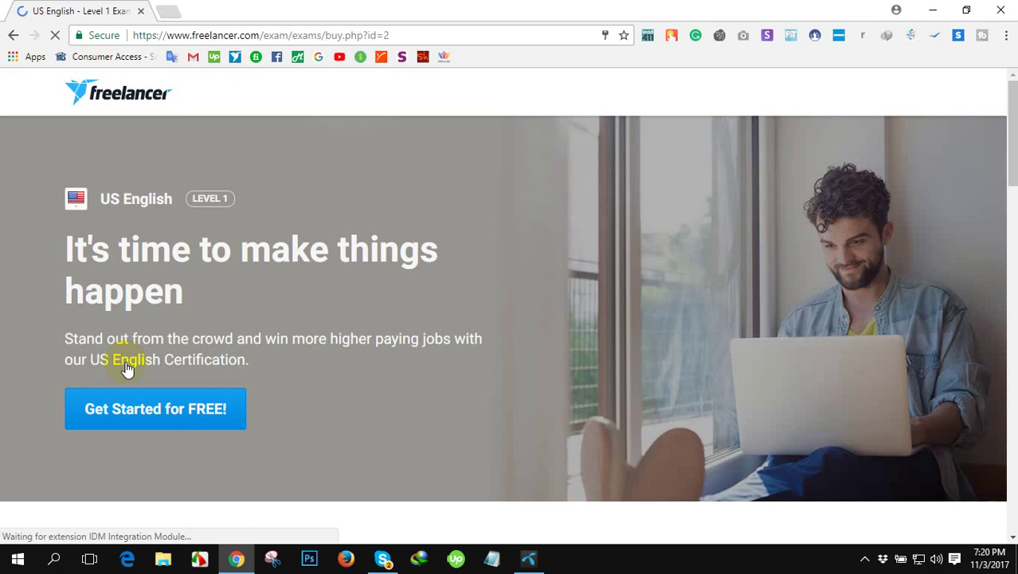
pyautogui.click(108, 415)
pyautogui.click(84, 434)
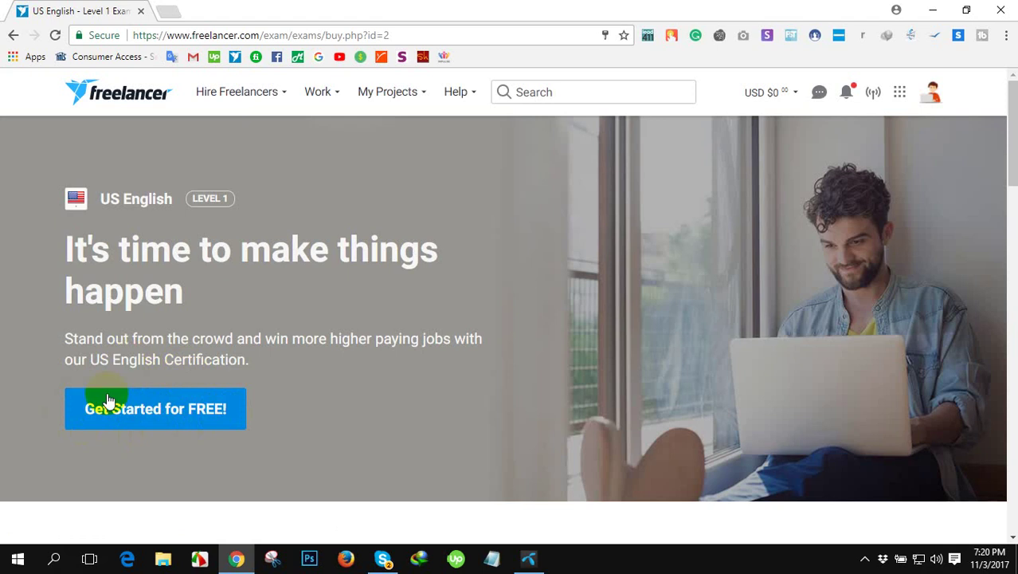
pyautogui.click(77, 415)
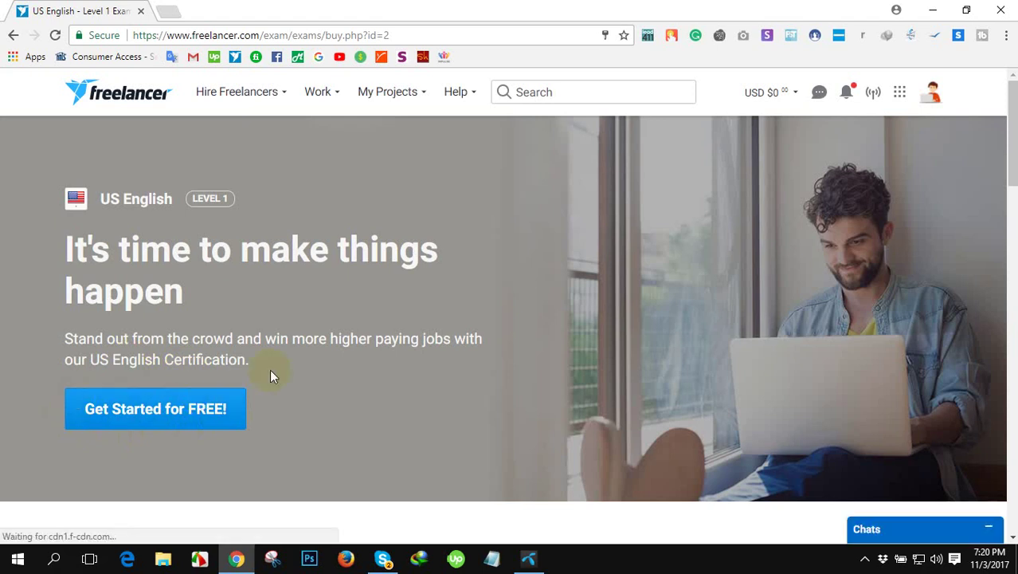
pyautogui.click(201, 440)
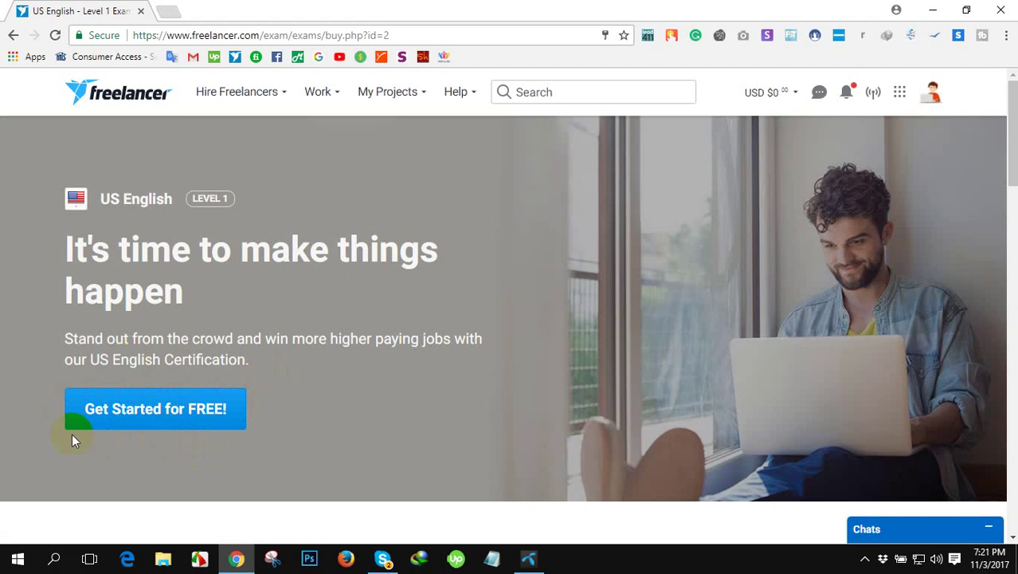
pyautogui.click(242, 395)
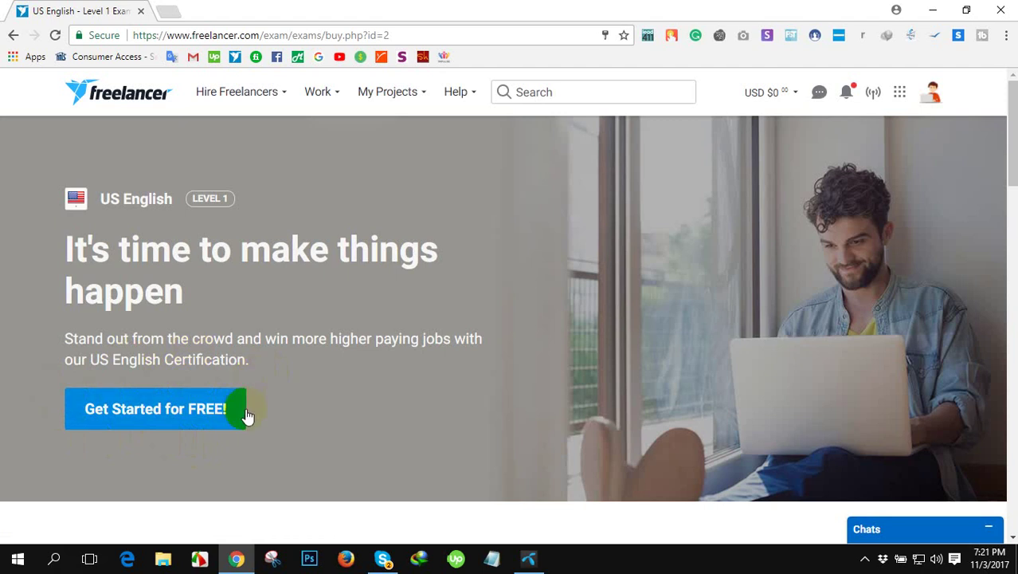
pyautogui.scroll(-1, 263, 369)
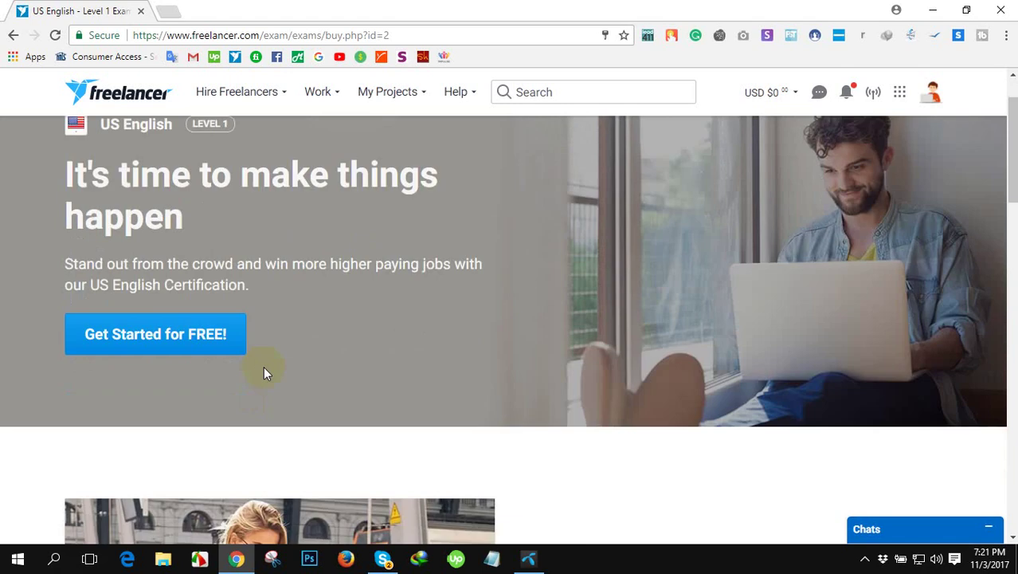
pyautogui.scroll(-1, 263, 369)
pyautogui.scroll(-2, 91, 390)
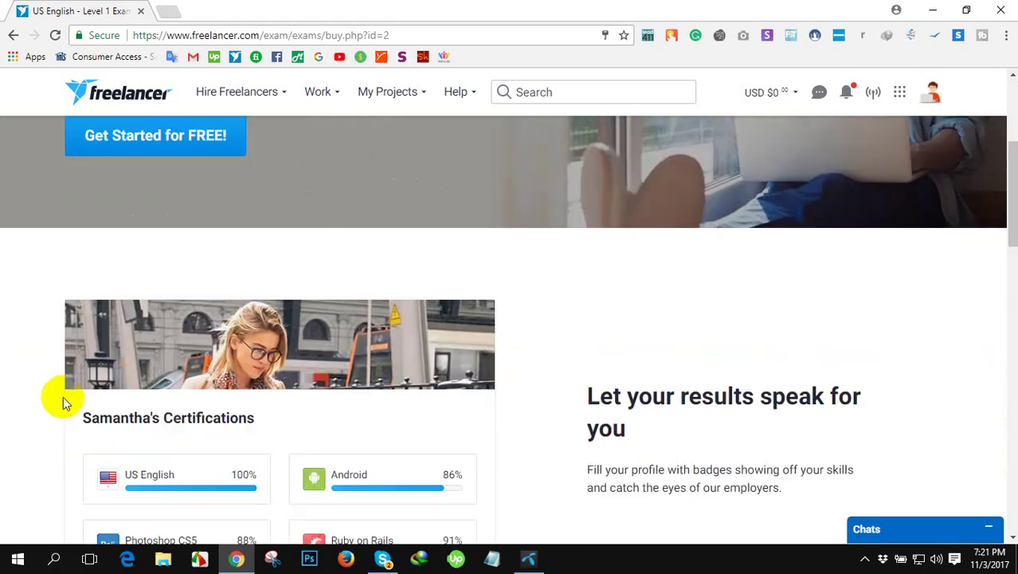
pyautogui.scroll(-2, 63, 400)
pyautogui.scroll(-2, 63, 400)
pyautogui.scroll(5, 63, 396)
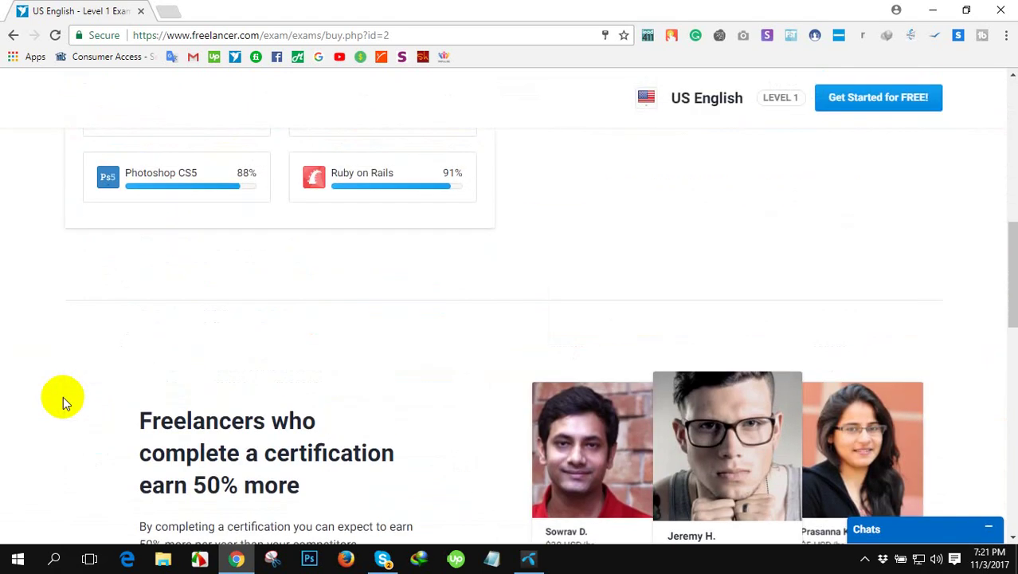
pyautogui.scroll(10, 63, 396)
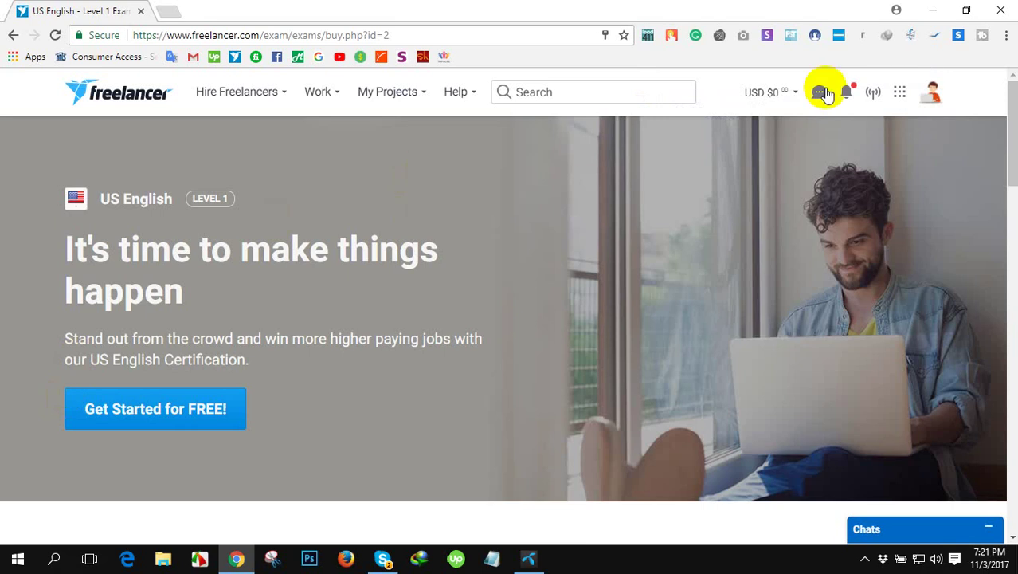
# - Open the Rewards page from your profile, now showing 439 credits at Level 13 Associate
pyautogui.click(933, 91)
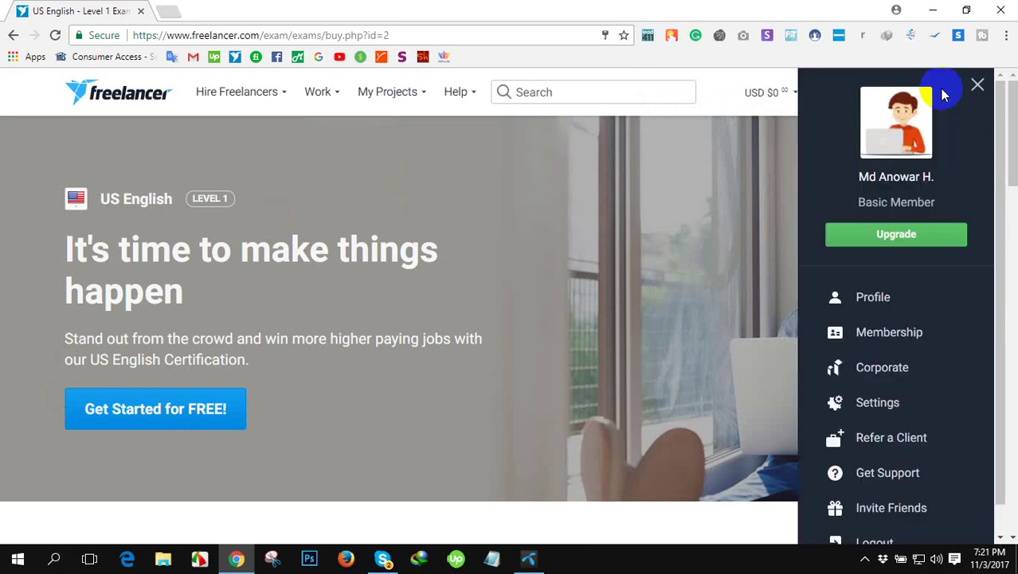
pyautogui.click(861, 304)
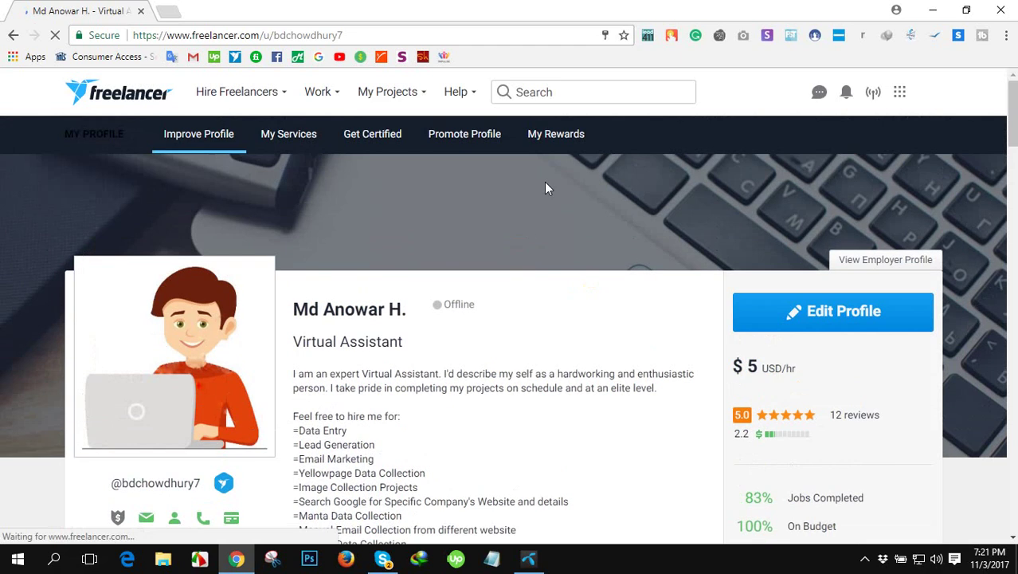
pyautogui.click(570, 136)
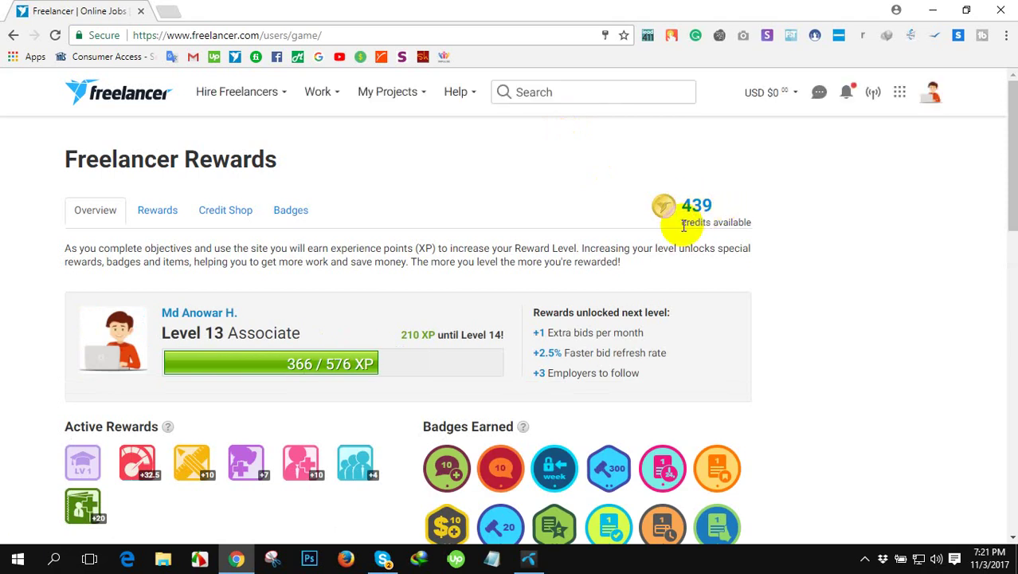
# - Highlight the 439 credits and find the Exam (Level 1) purchase in Recent Achievements
pyautogui.moveTo(714, 206); pyautogui.dragTo(682, 209)
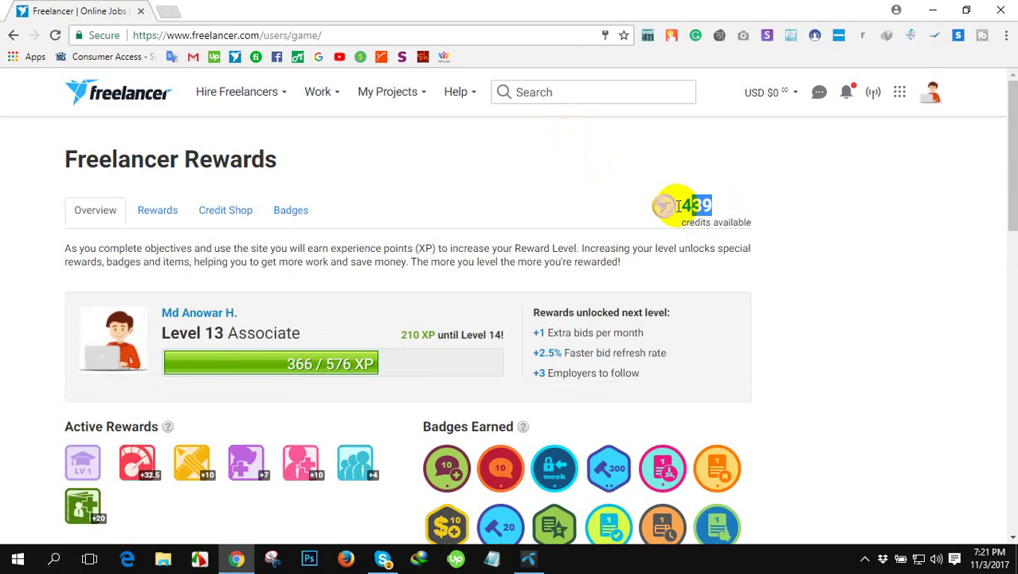
pyautogui.doubleClick(695, 205)
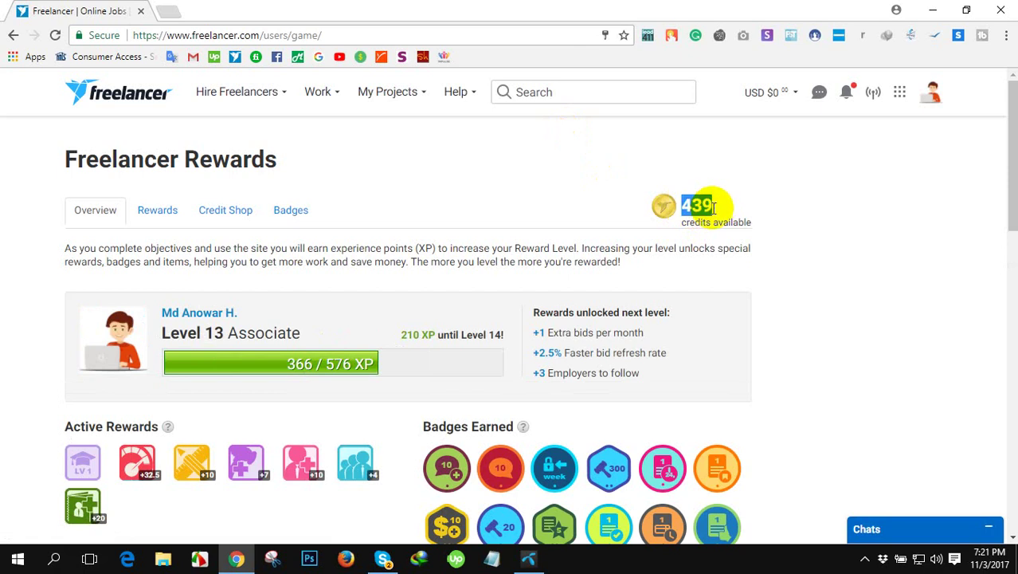
pyautogui.click(693, 206)
pyautogui.scroll(-2, 709, 243)
pyautogui.scroll(2, 709, 243)
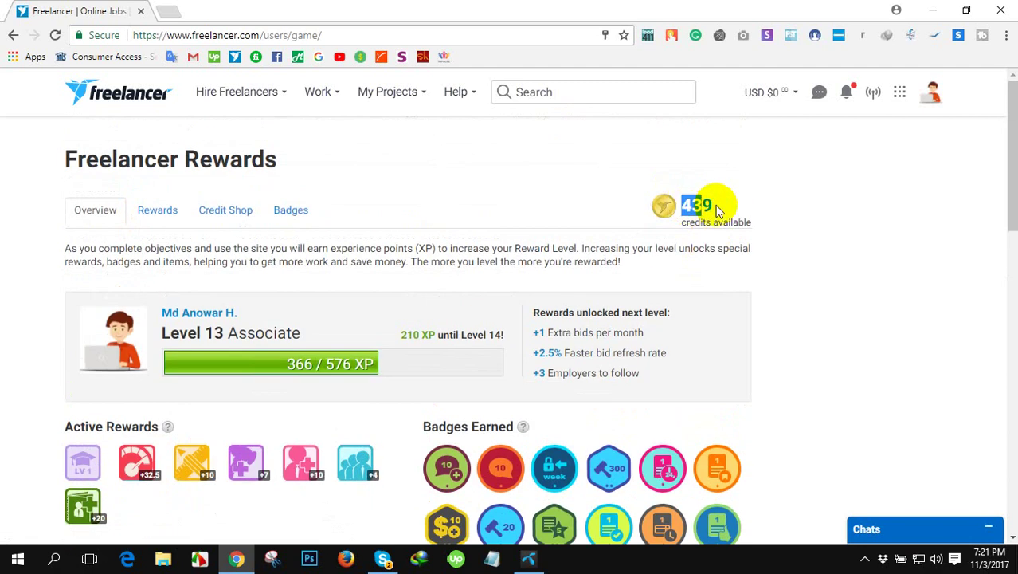
pyautogui.scroll(-1, 685, 203)
pyautogui.scroll(-2, 700, 215)
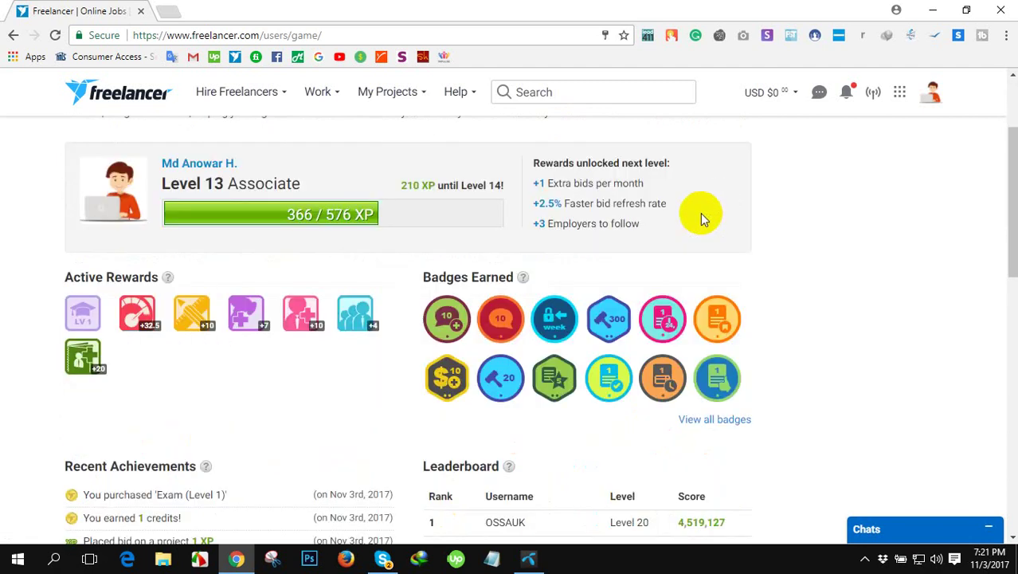
pyautogui.scroll(-4, 546, 274)
pyautogui.scroll(-2, 354, 327)
pyautogui.scroll(-2, 354, 326)
pyautogui.scroll(10, 350, 313)
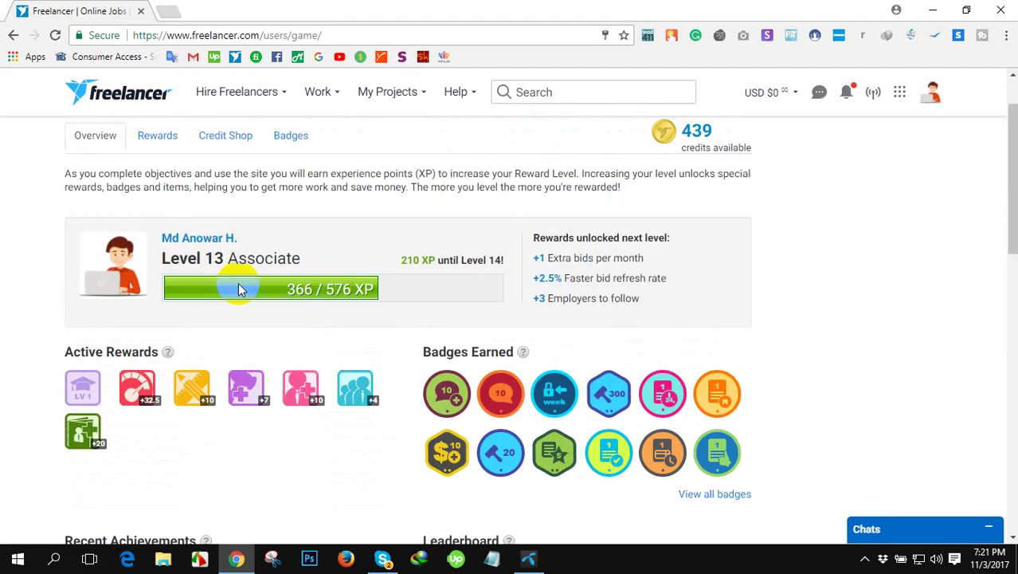
pyautogui.click(212, 141)
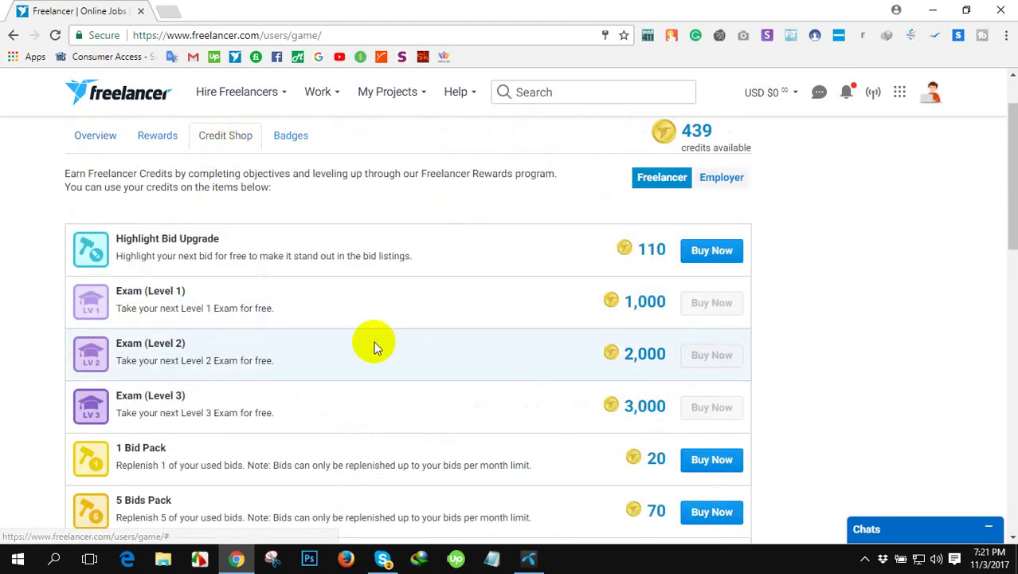
pyautogui.scroll(-2, 227, 352)
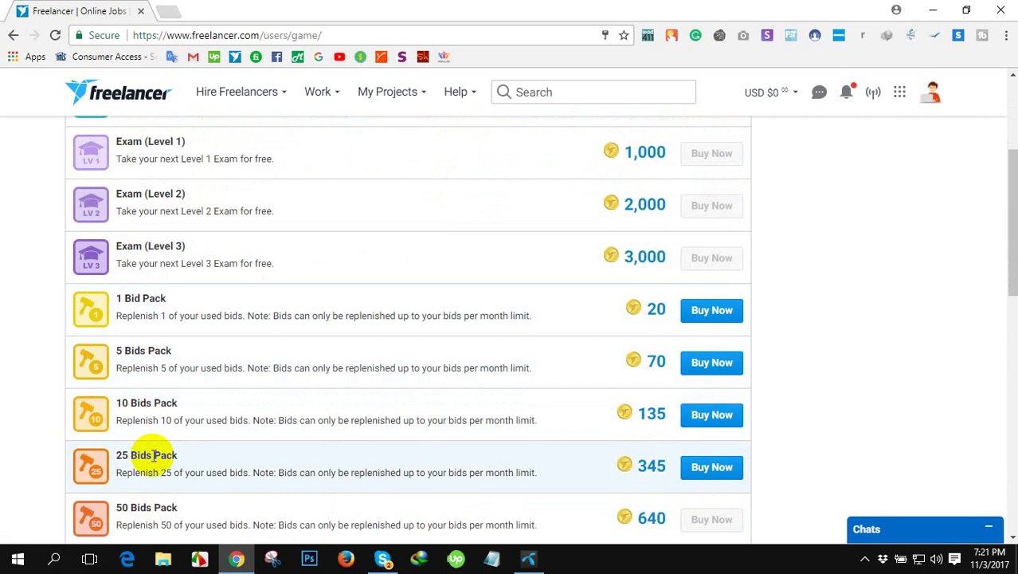
pyautogui.scroll(-2, 151, 449)
pyautogui.scroll(-1, 153, 456)
pyautogui.scroll(1, 150, 455)
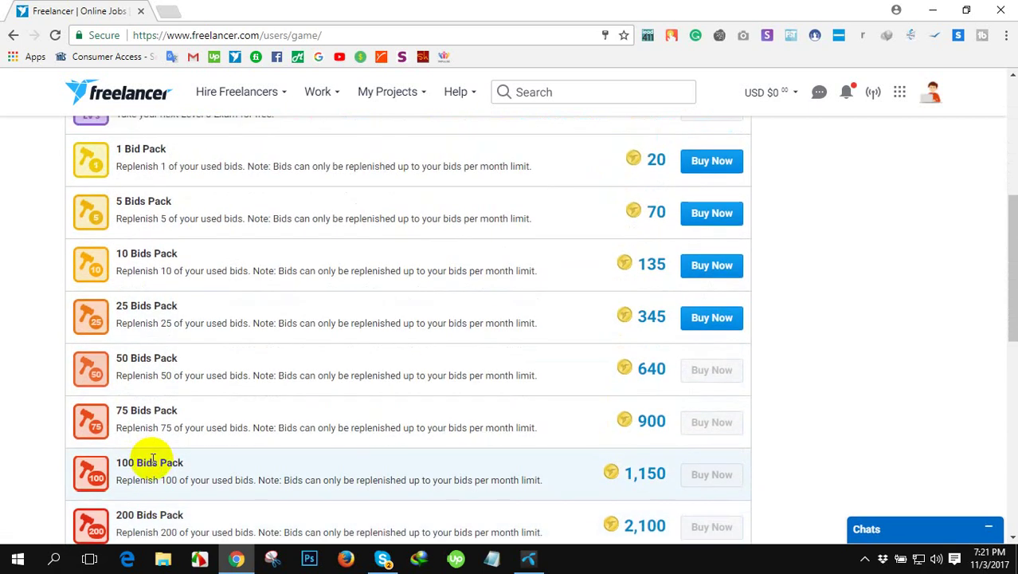
pyautogui.scroll(-1, 137, 455)
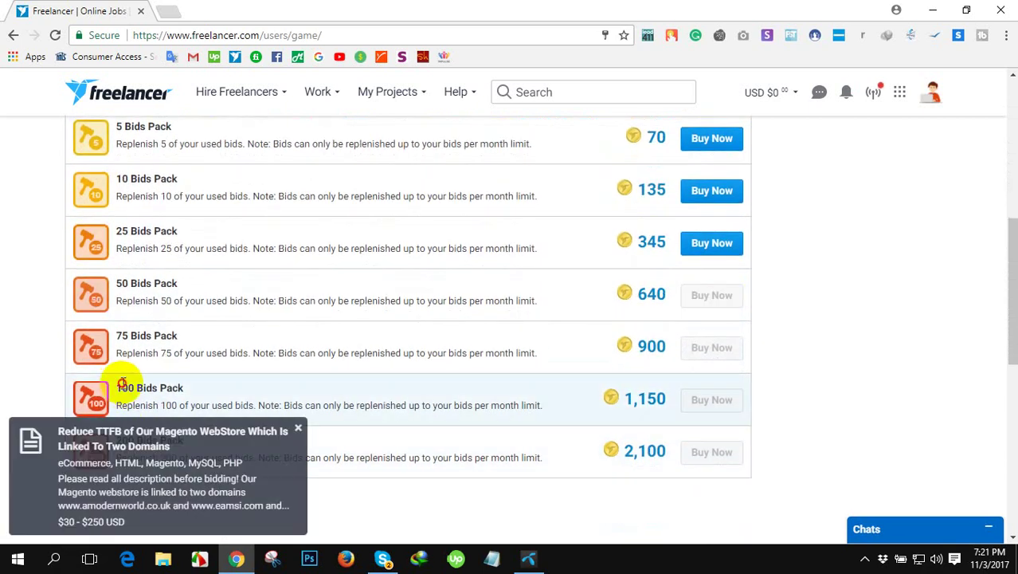
pyautogui.moveTo(118, 388); pyautogui.dragTo(185, 388)
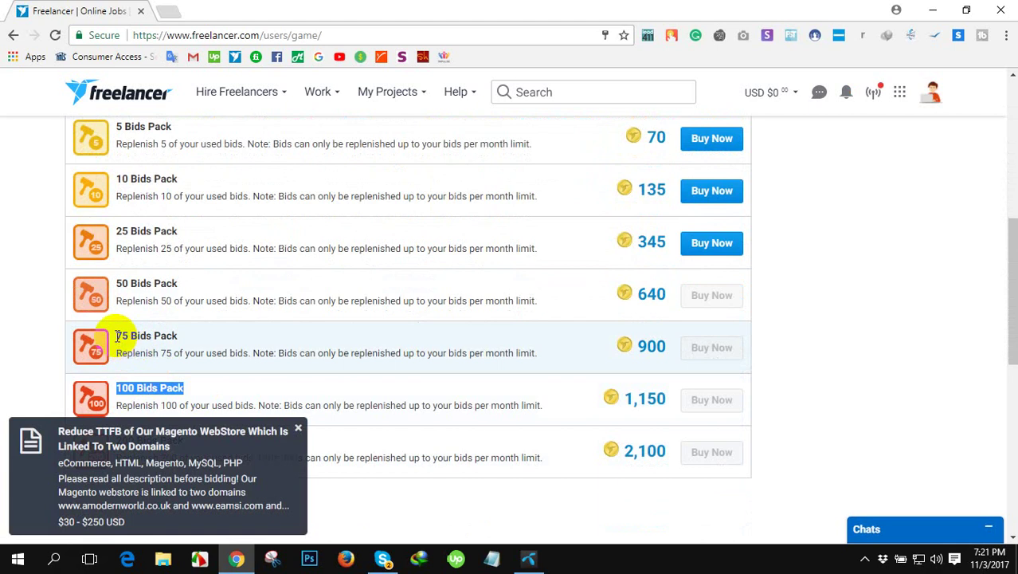
pyautogui.moveTo(116, 335); pyautogui.dragTo(178, 335)
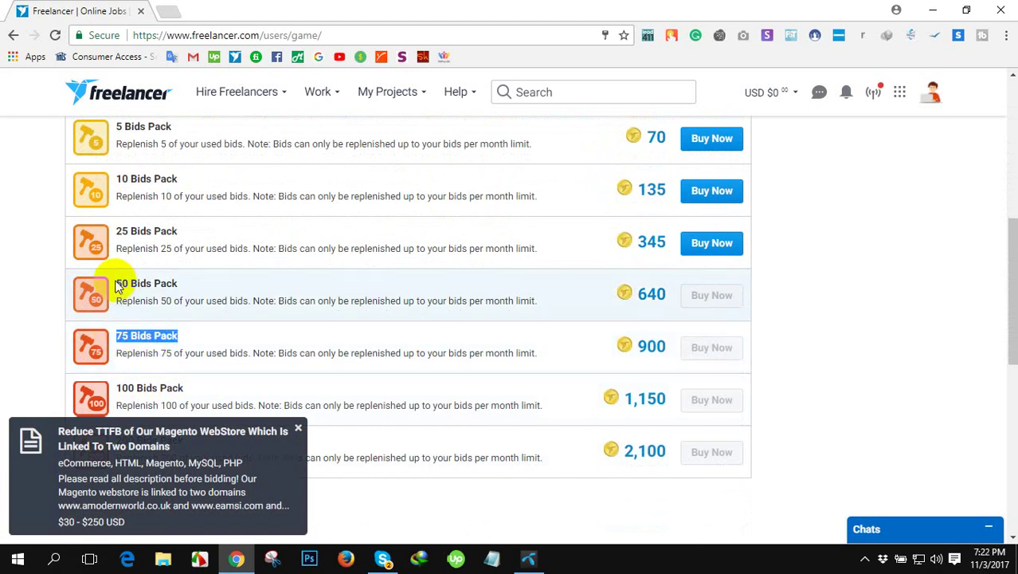
pyautogui.moveTo(116, 283); pyautogui.dragTo(178, 283)
pyautogui.scroll(2, 326, 285)
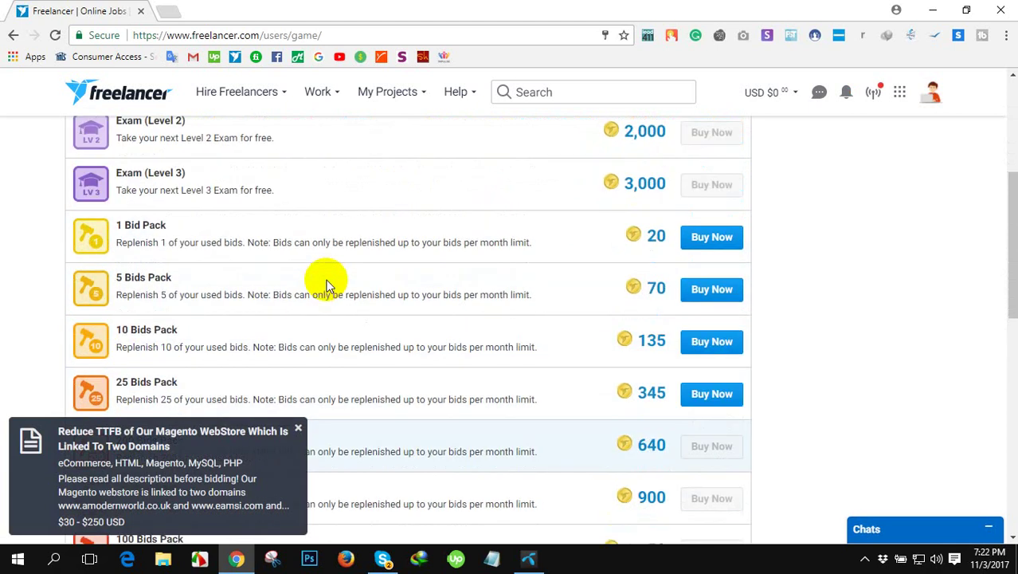
pyautogui.scroll(3, 325, 285)
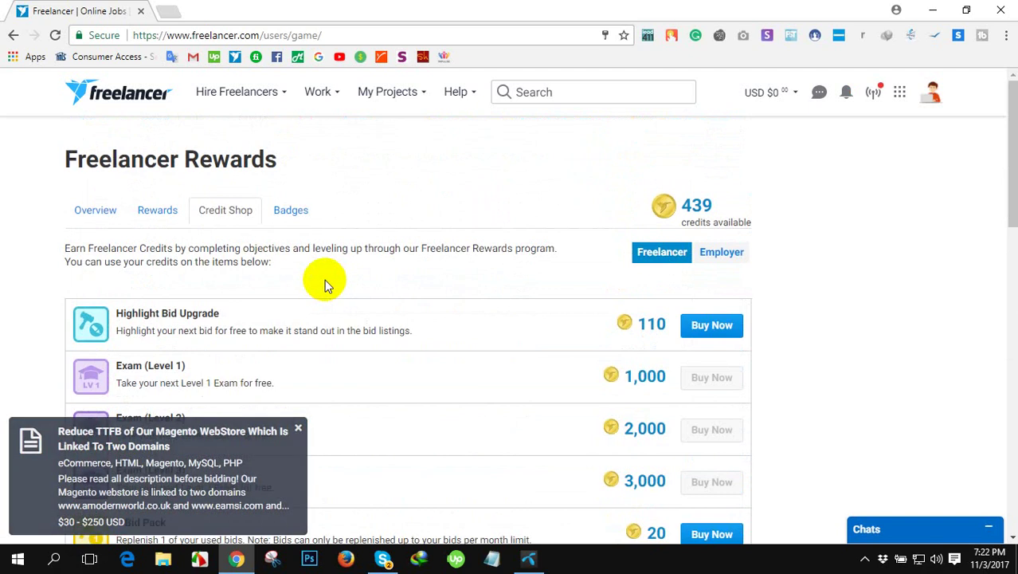
pyautogui.scroll(-1, 25, 184)
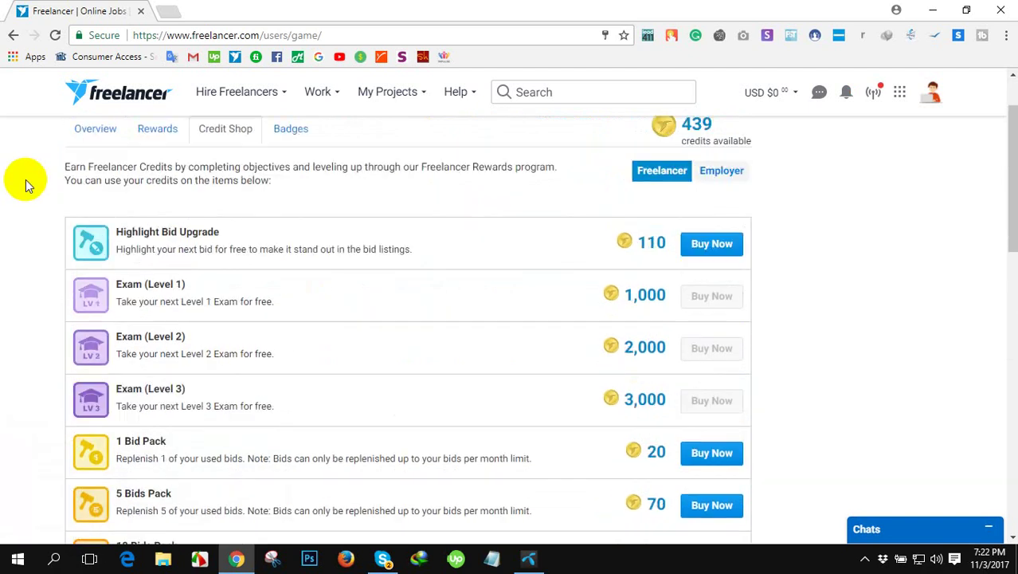
pyautogui.scroll(1, 26, 185)
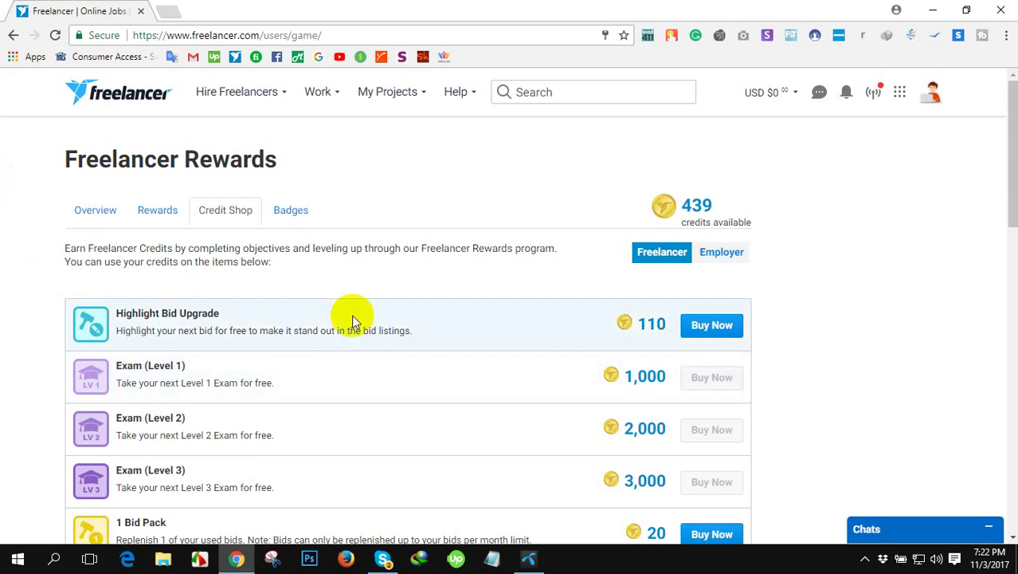
pyautogui.scroll(-3, 350, 314)
pyautogui.scroll(3, 353, 316)
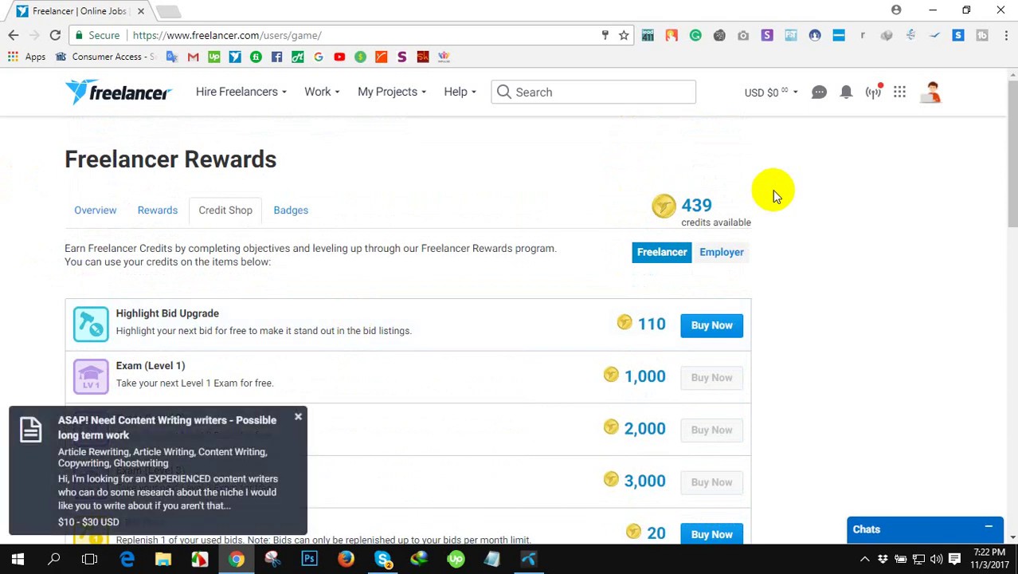
pyautogui.scroll(-3, 772, 190)
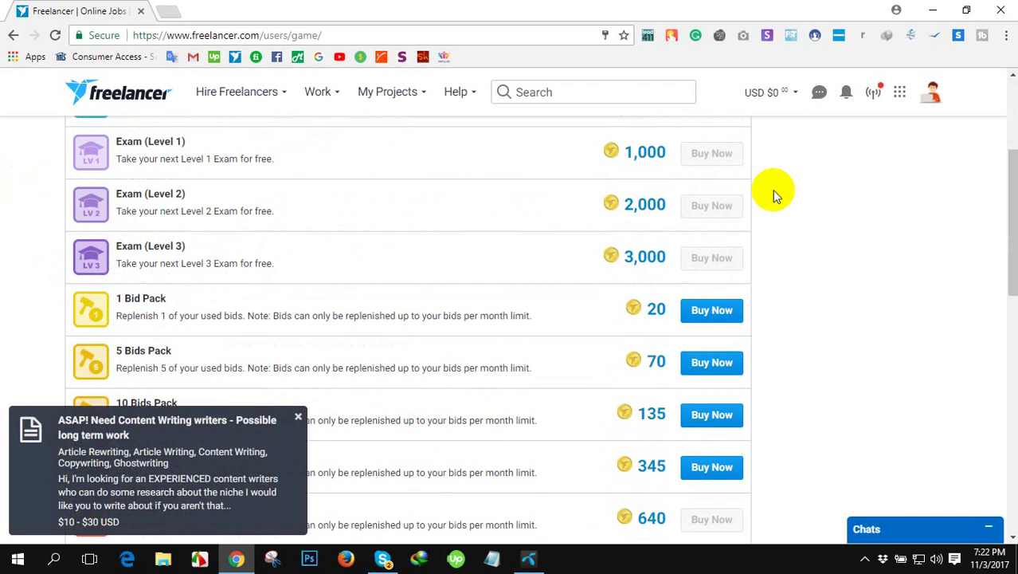